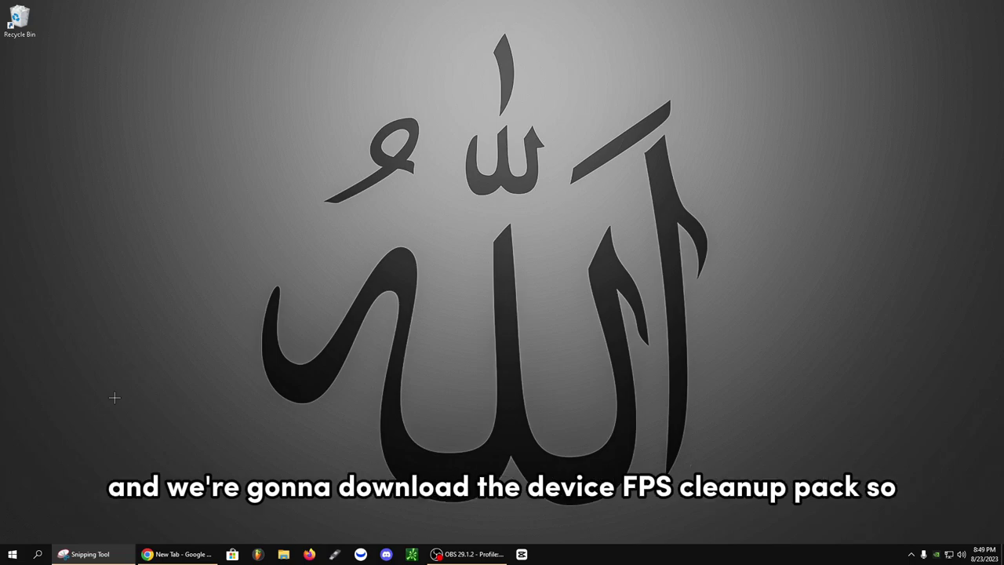
Download Device Cleanup FPS Pack.zip from the pasted MediaFire link and drag it onto the desktop
left_click(176, 553)
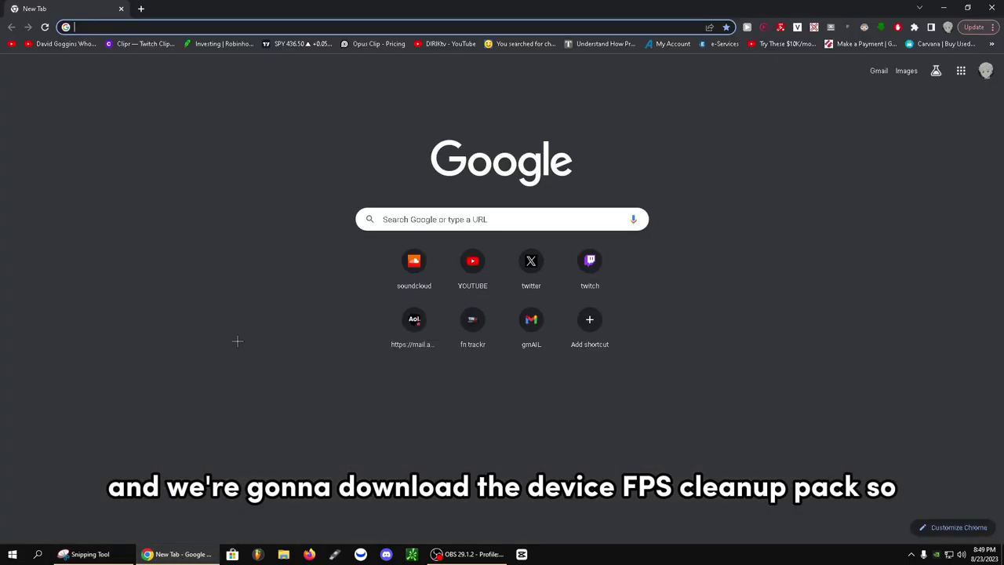
type("https://www.mediafire.com/file/7jpi5nv8ydyqei0/Device+Cleanup+FPS+Pack.zip/file")
key("Return")
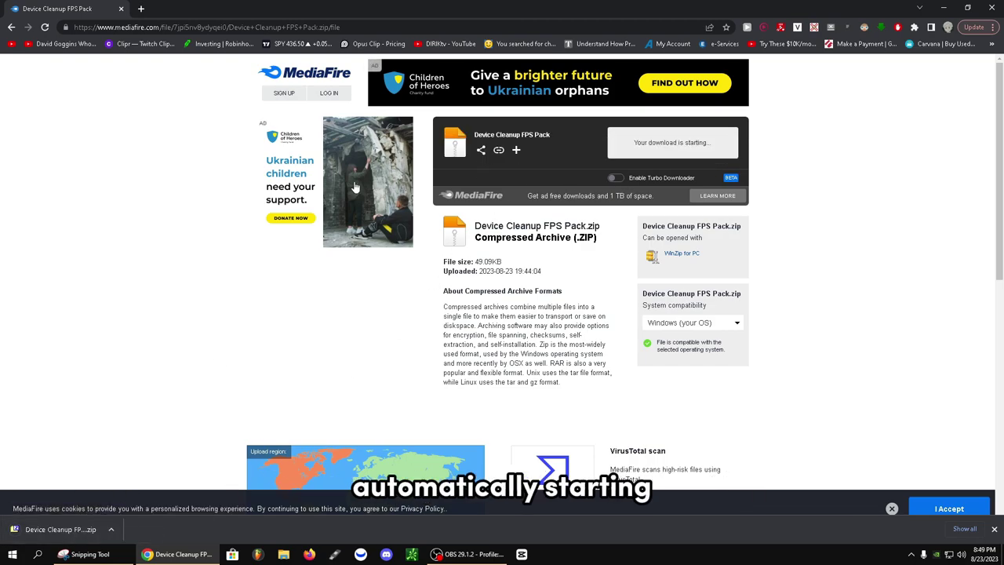
left_click_drag(446, 3, 749, 41)
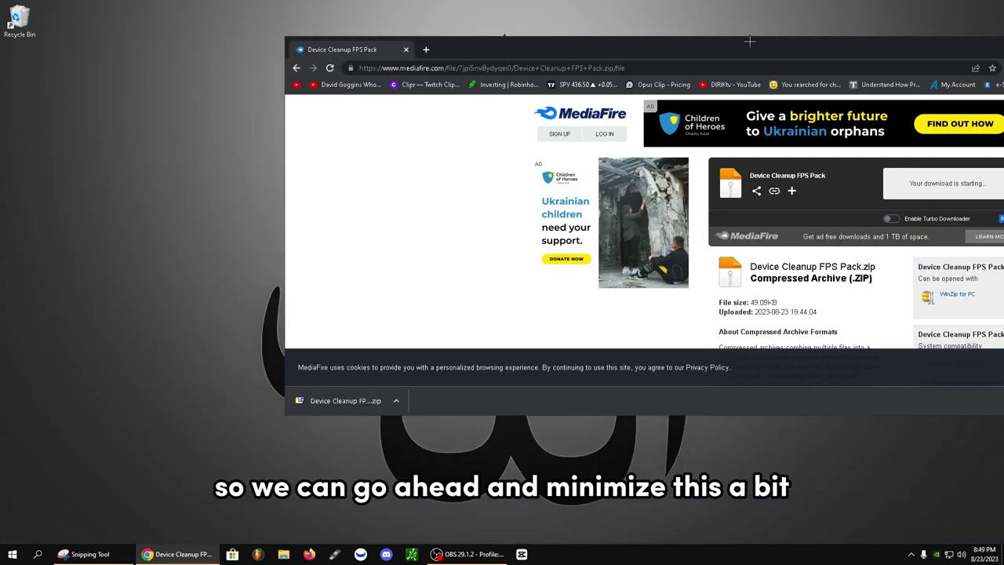
left_click_drag(646, 55, 756, 65)
left_click_drag(467, 417, 92, 187)
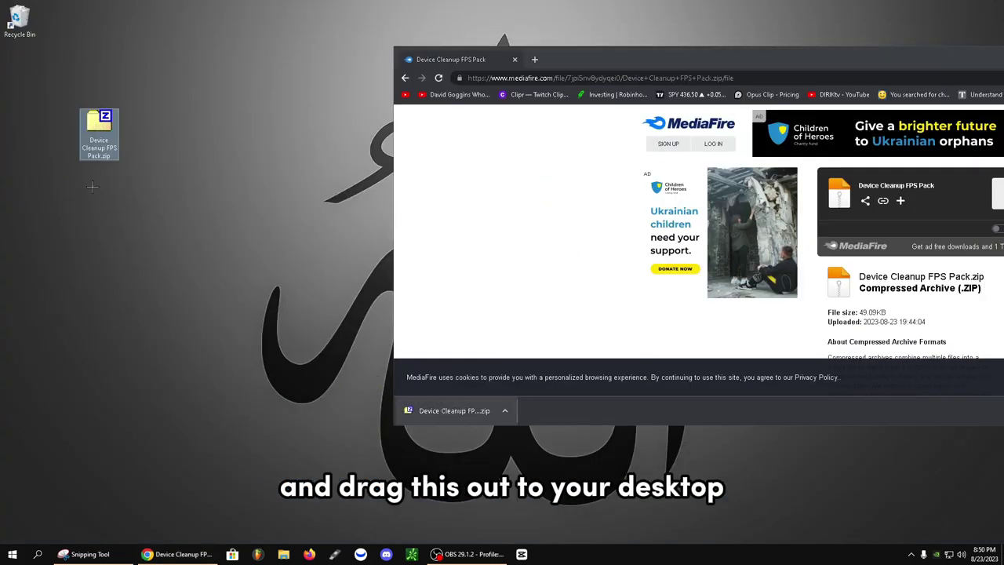
left_click_drag(631, 54, 193, 69)
Extract the Device Cleanup FPS Pack folder from the zip onto the desktop using 7-Zip
left_click(929, 69)
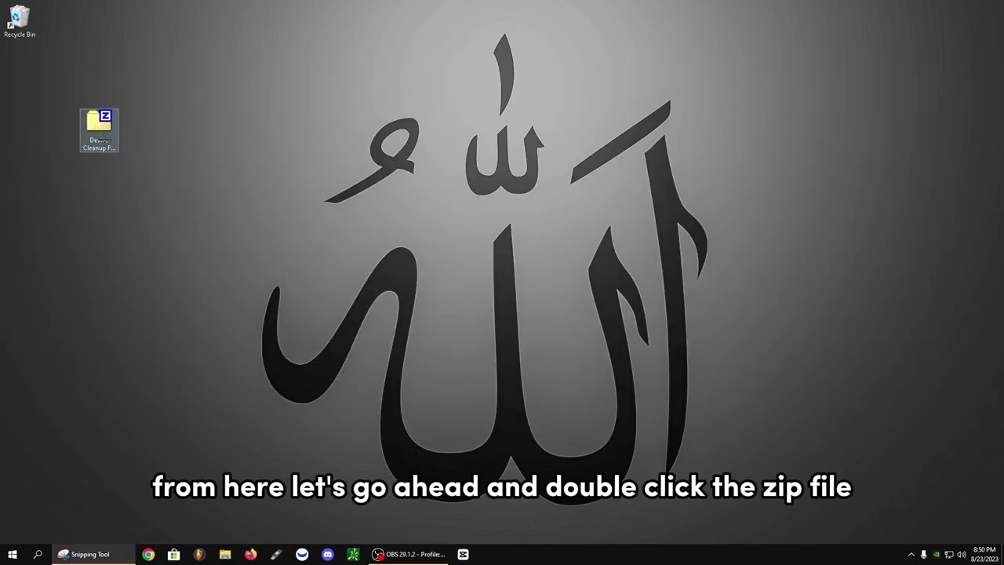
double_click(99, 126)
left_click_drag(149, 182, 460, 173)
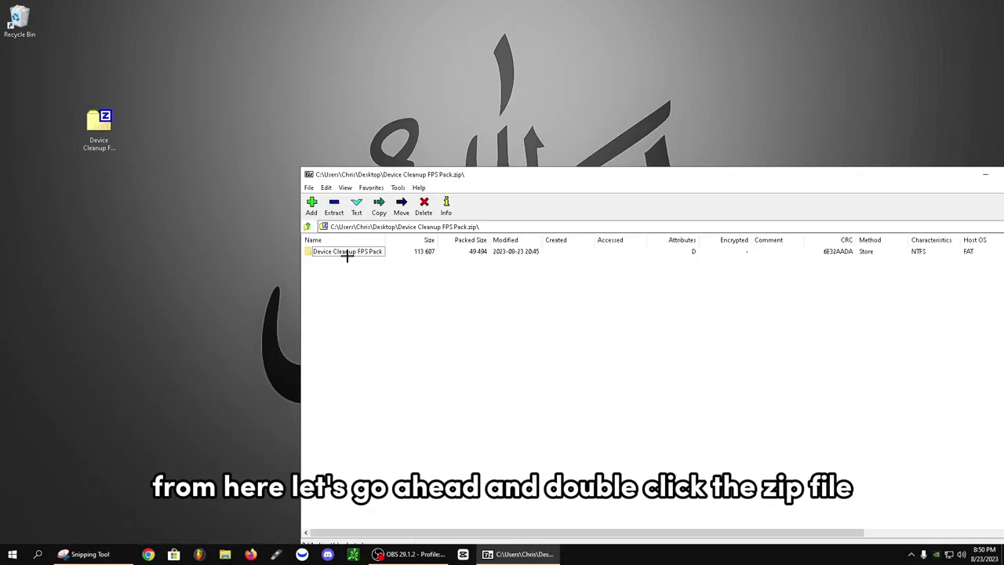
left_click_drag(345, 253, 122, 251)
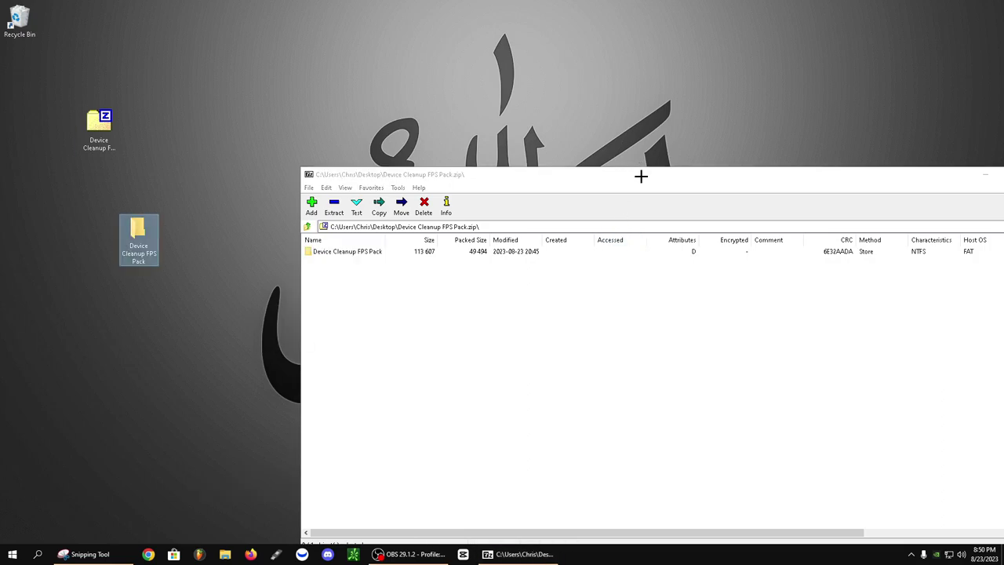
left_click_drag(641, 177, 384, 175)
left_click(780, 173)
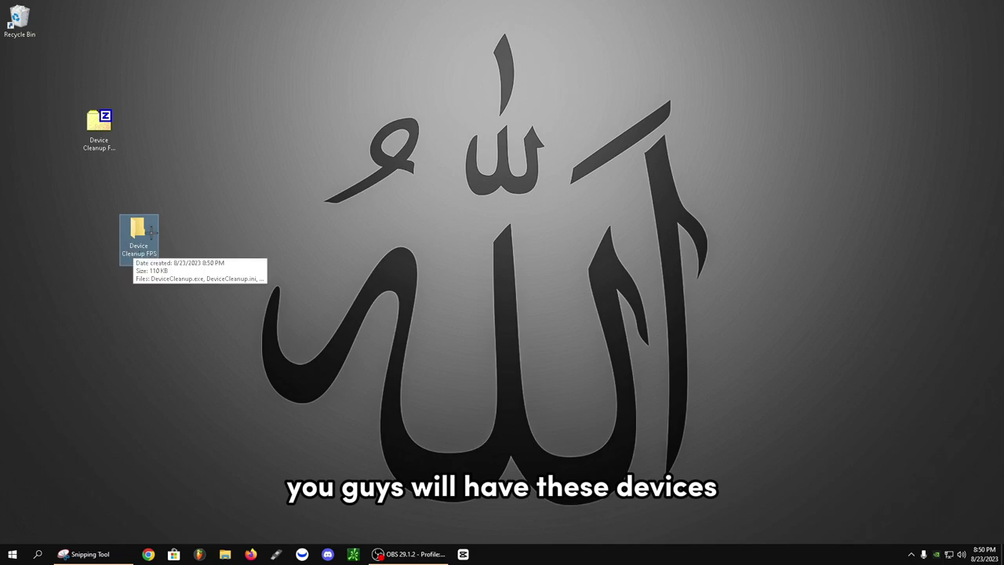
Check the extracted folder's contents, then place the folder beside the zip icon
double_click(135, 243)
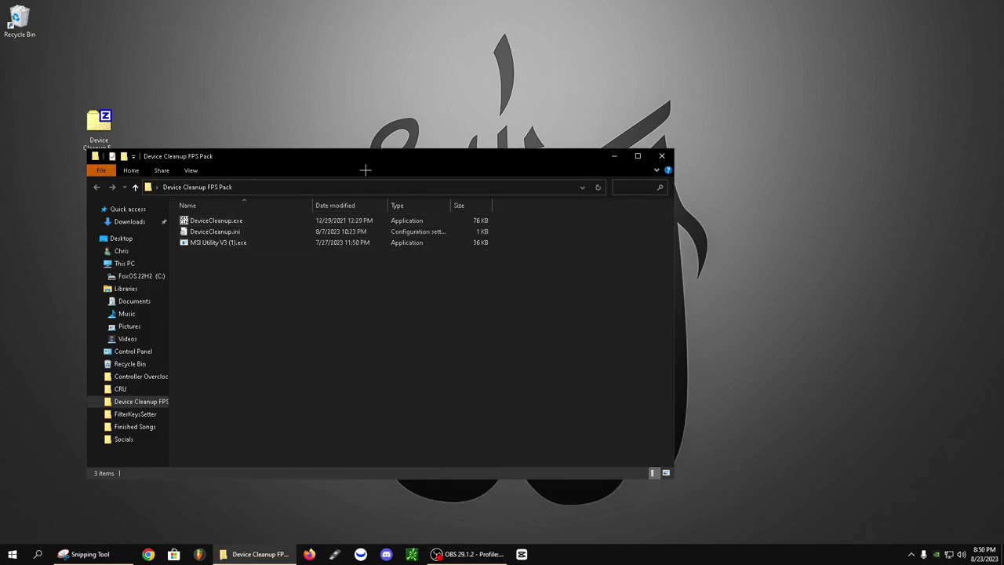
left_click_drag(365, 168, 589, 155)
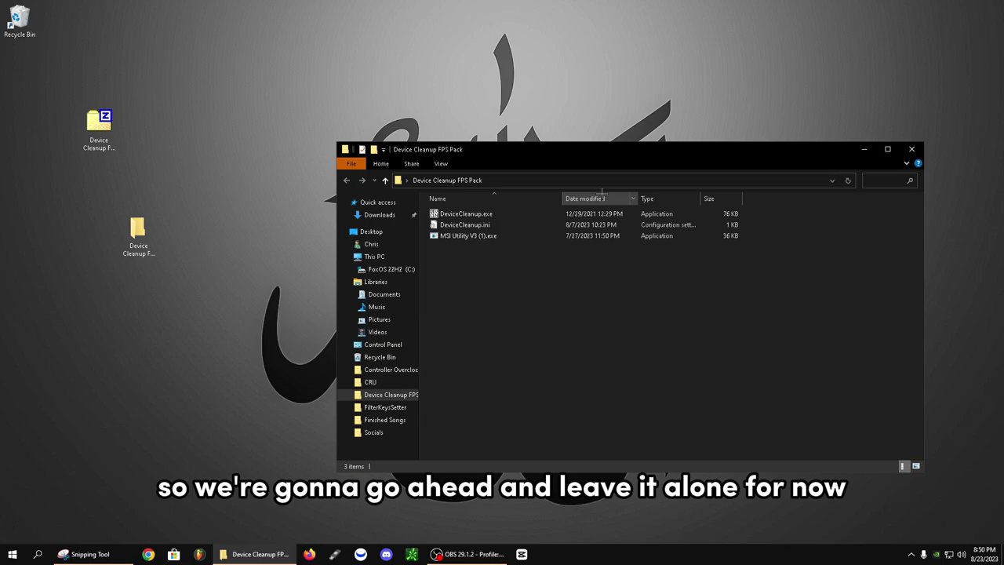
left_click(911, 149)
left_click_drag(126, 227, 142, 127)
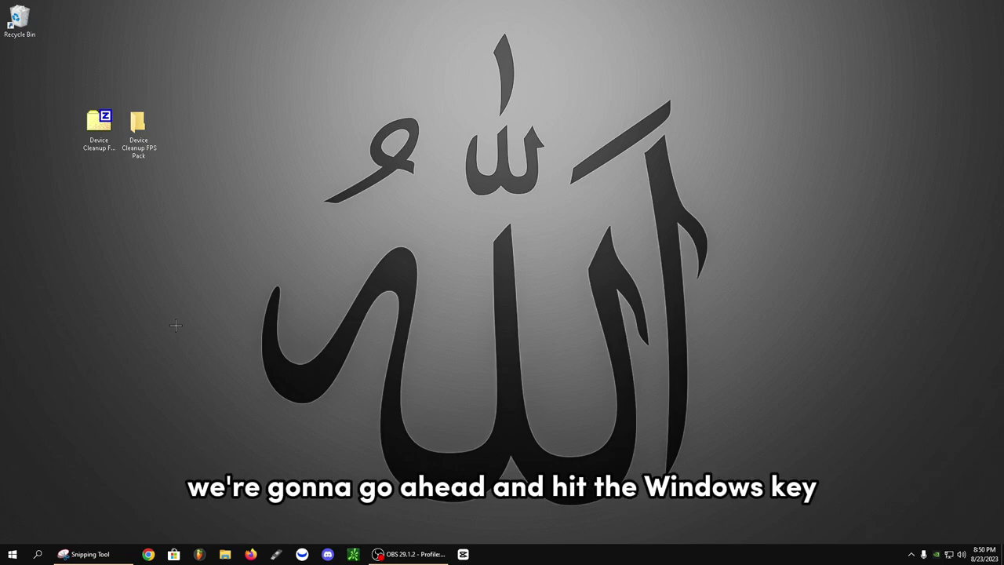
Open Control Panel via Start search, launch Device Manager and maximize its window
left_click(12, 554)
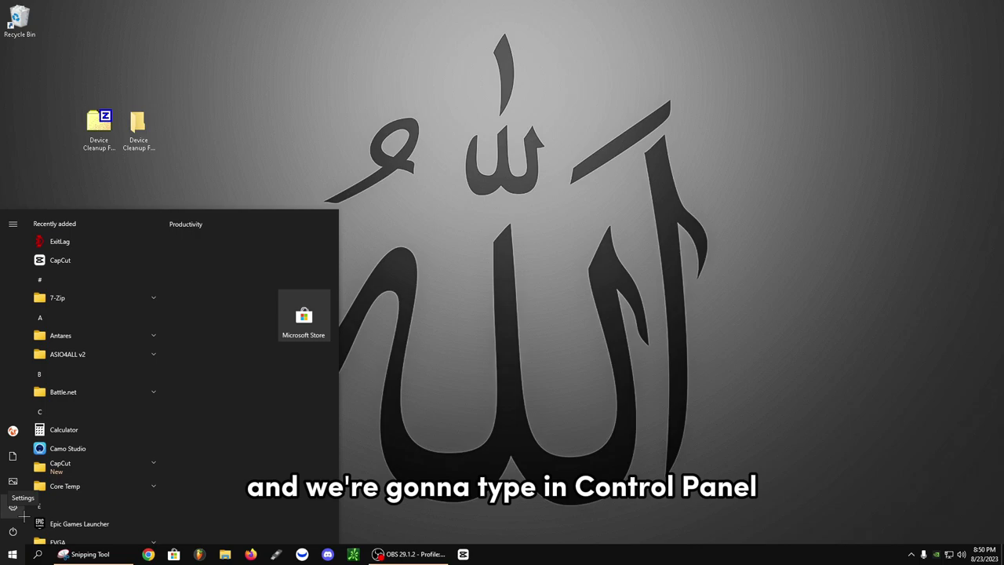
type("cont")
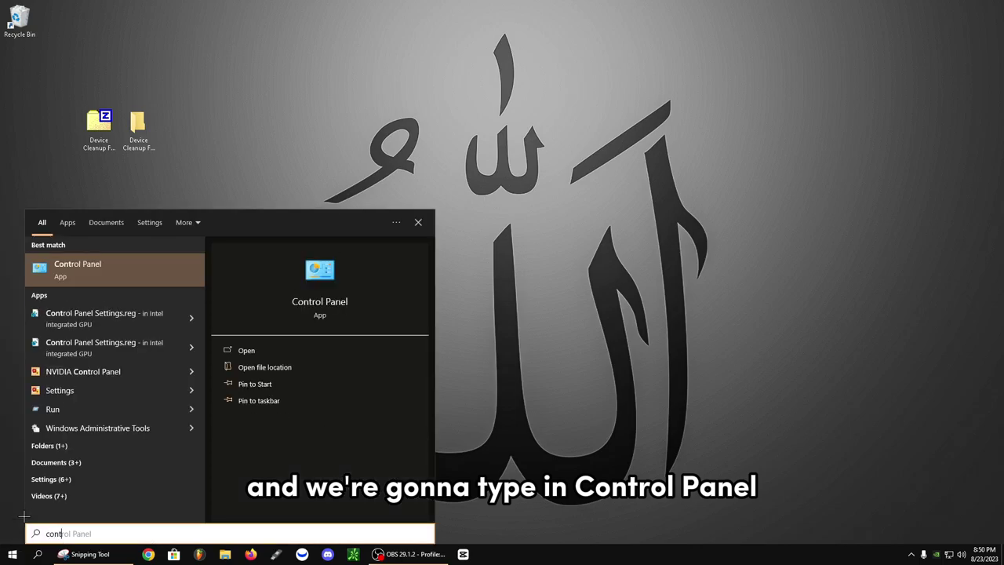
left_click(106, 272)
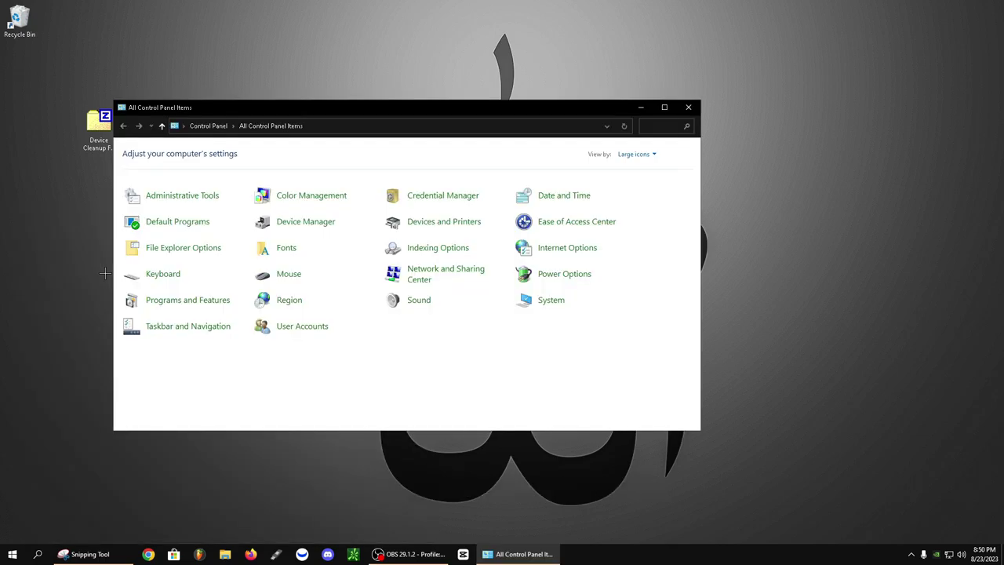
left_click(319, 228)
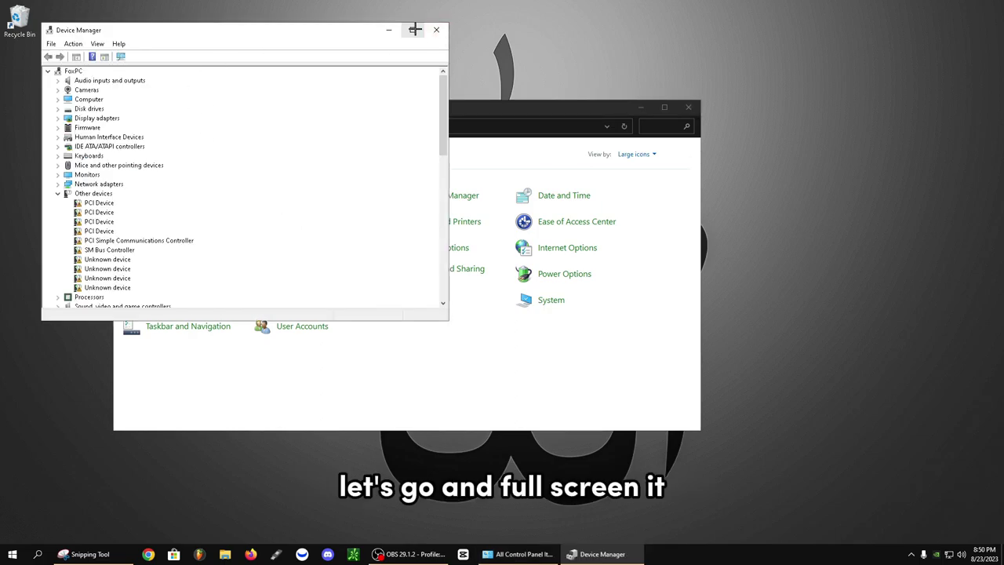
left_click(415, 30)
scroll(263, 228, "down", 4)
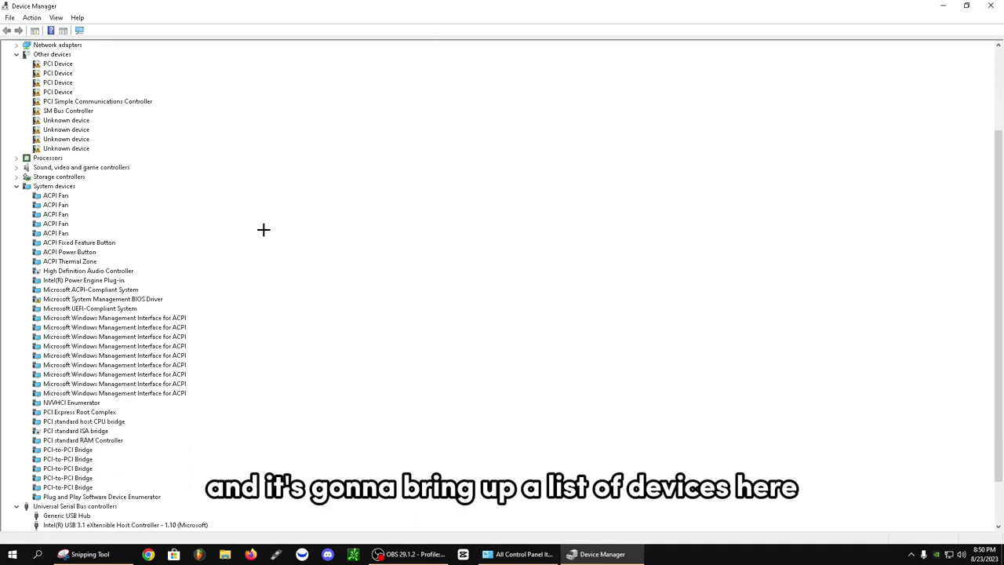
scroll(250, 235, "up", 4)
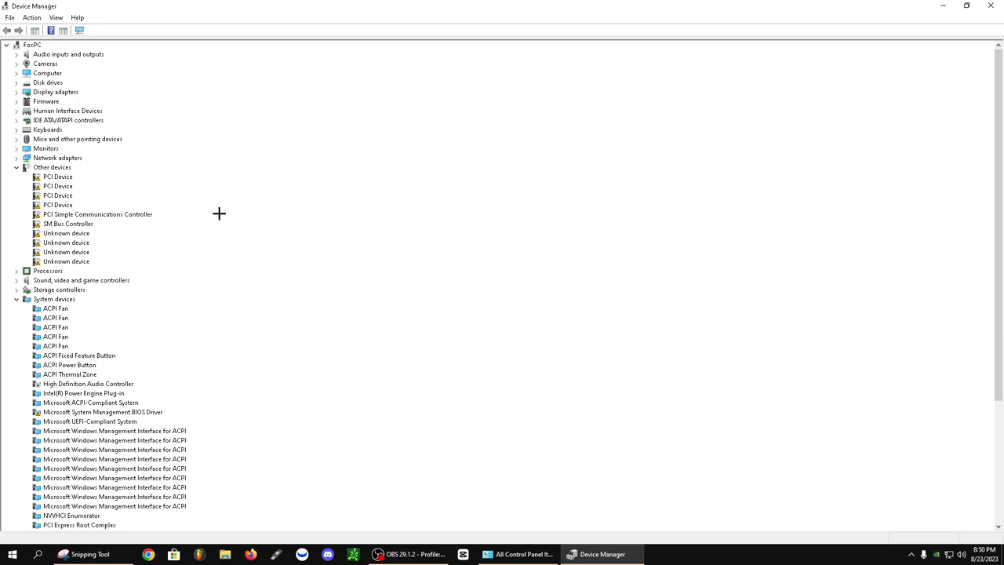
Switch Device Manager to Devices by connection and expand PCI Express Root Complex
left_click(56, 15)
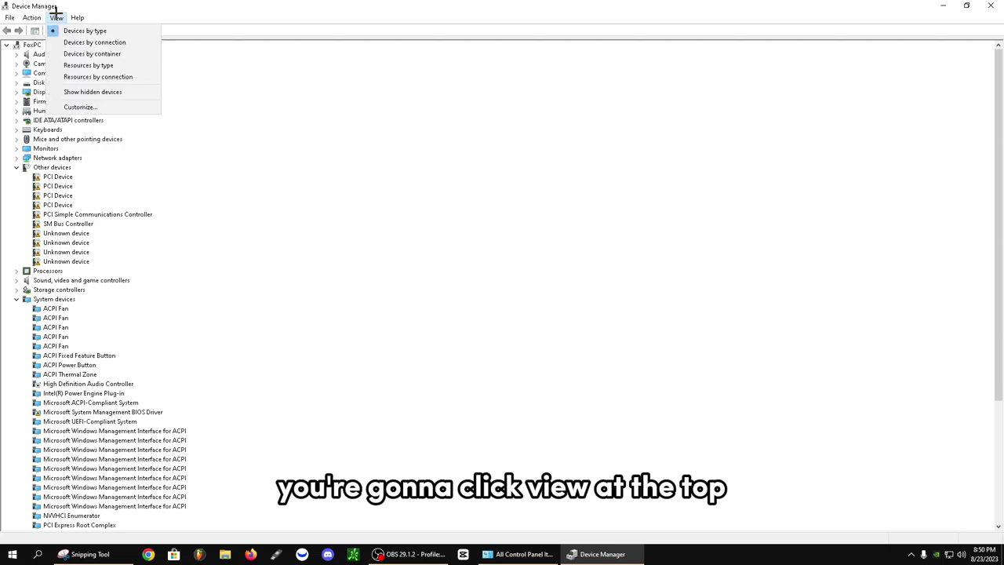
left_click(117, 42)
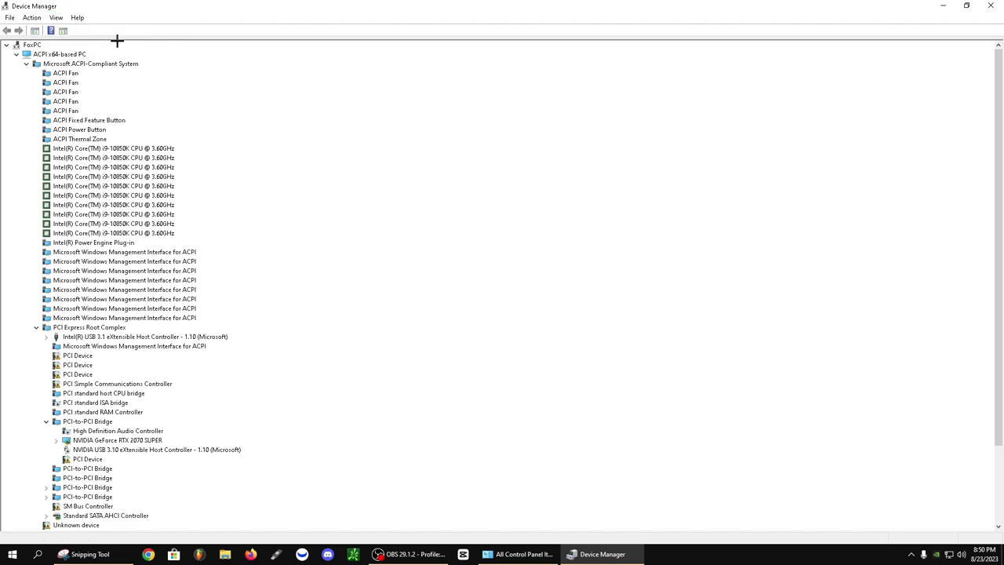
left_click(36, 327)
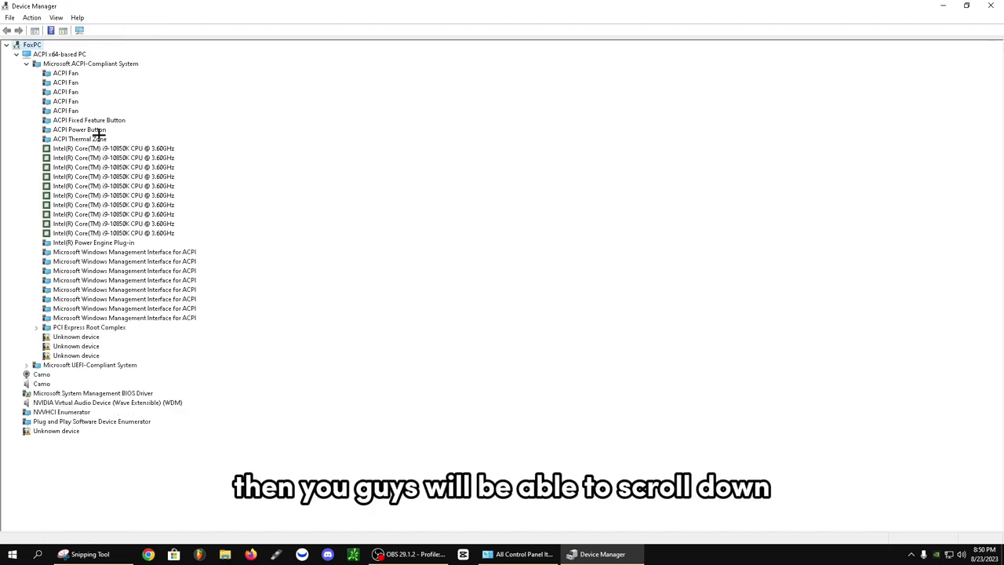
left_click(114, 318)
left_click(68, 329)
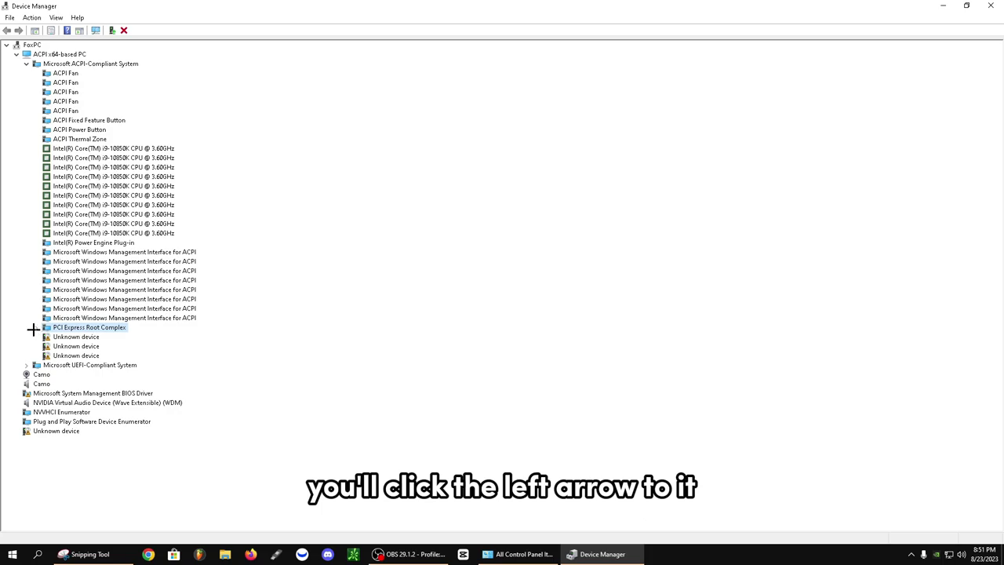
left_click(35, 327)
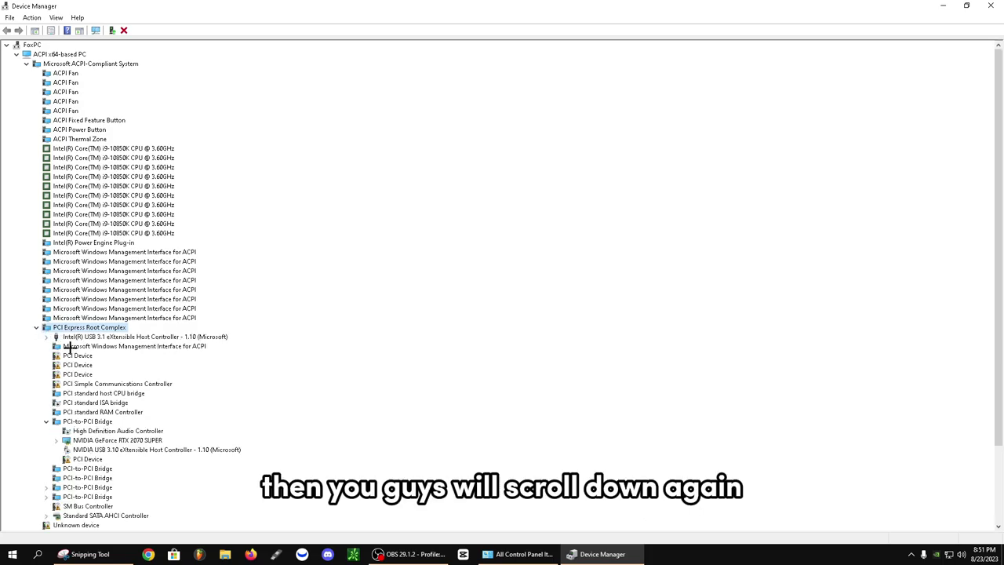
Expand the PCI-to-PCI Bridge holding the RTX 2070 SUPER and inspect its High Definition Audio Controller
left_click(64, 421)
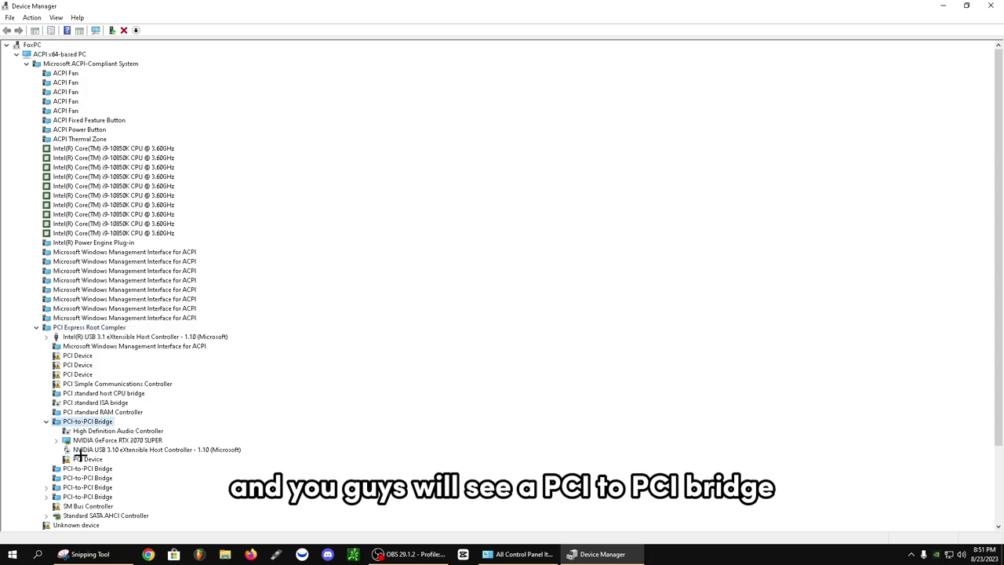
left_click(46, 422)
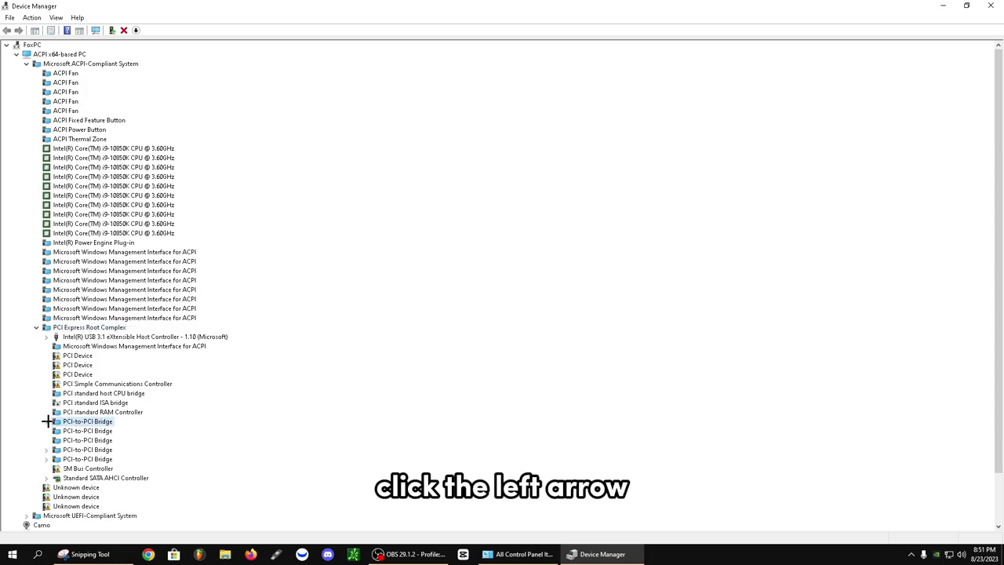
left_click(47, 421)
left_click(118, 441)
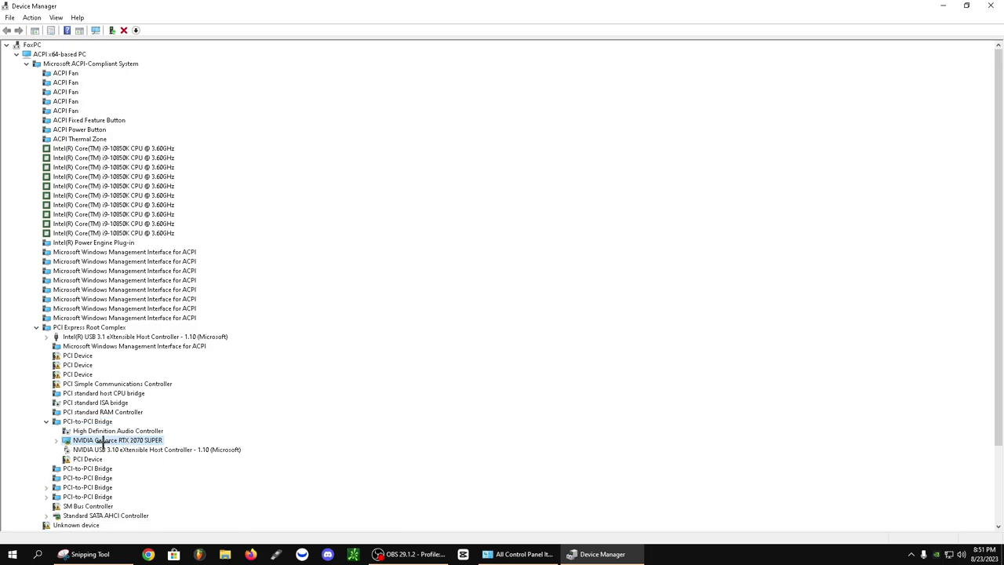
left_click(114, 449)
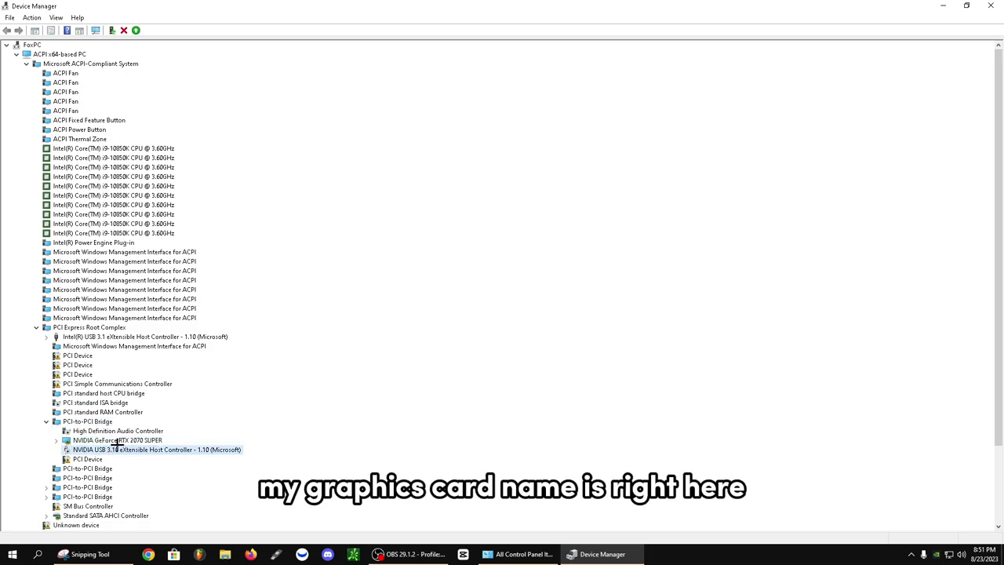
left_click(146, 439)
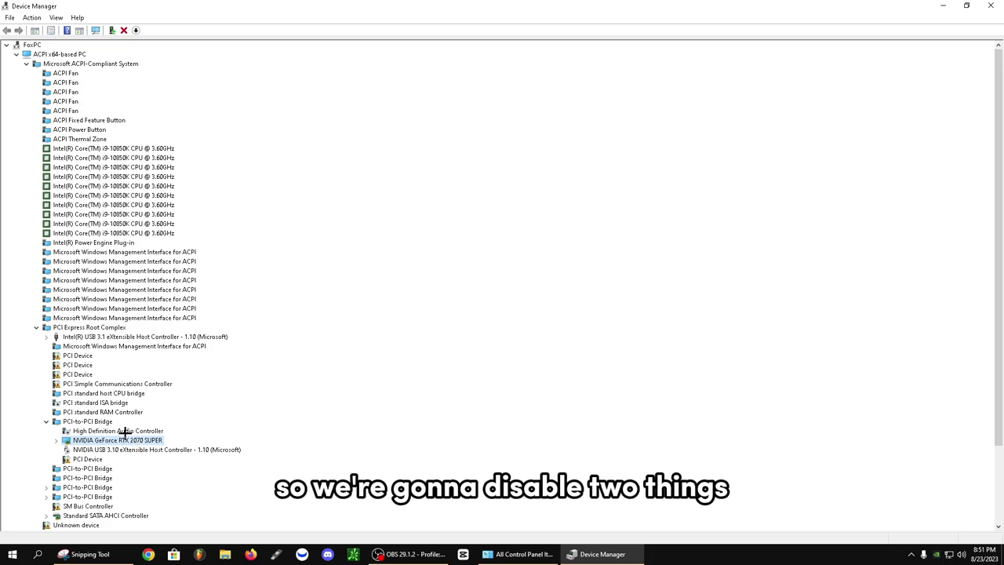
left_click(116, 431)
left_click(103, 421)
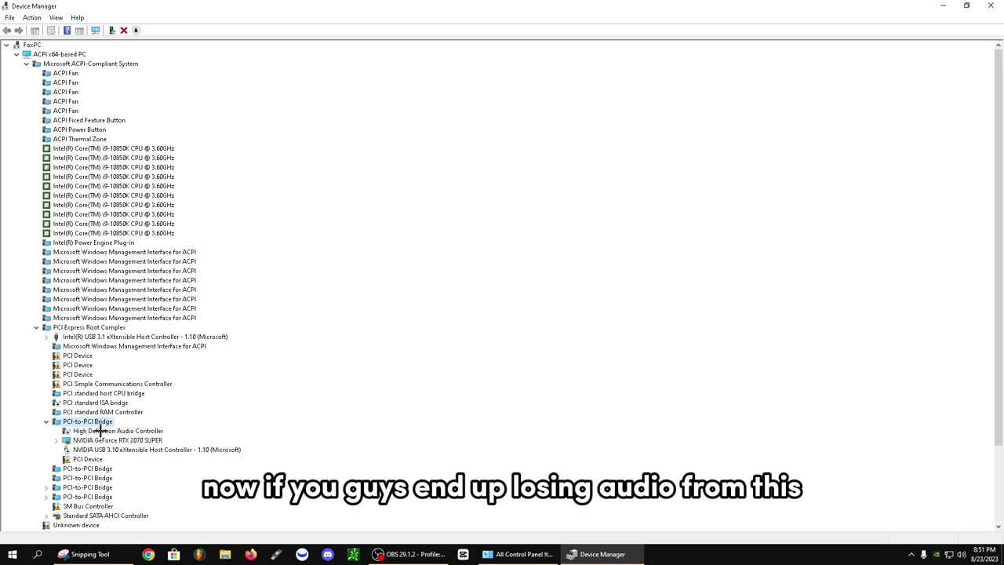
left_click(112, 429)
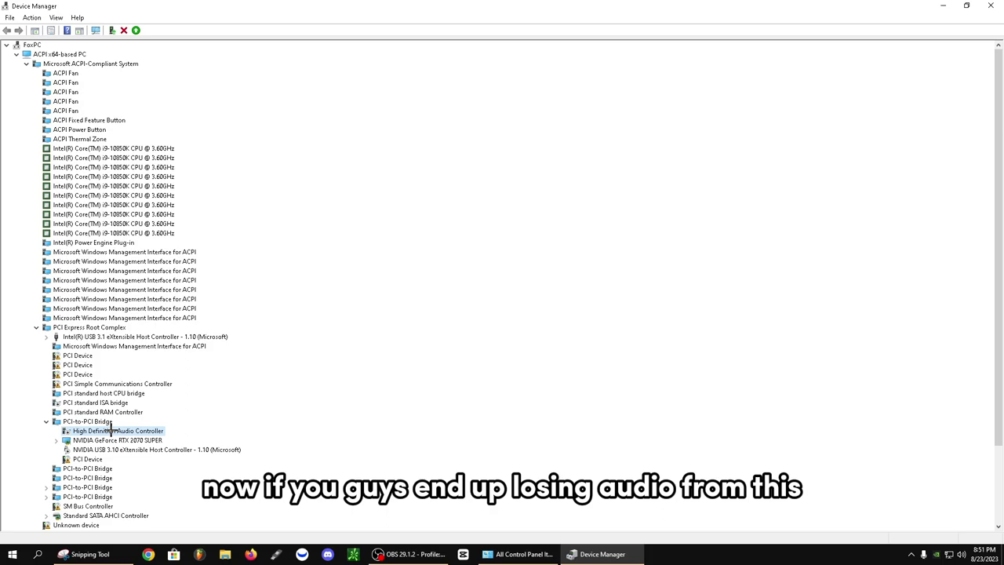
right_click(110, 430)
left_click(91, 430)
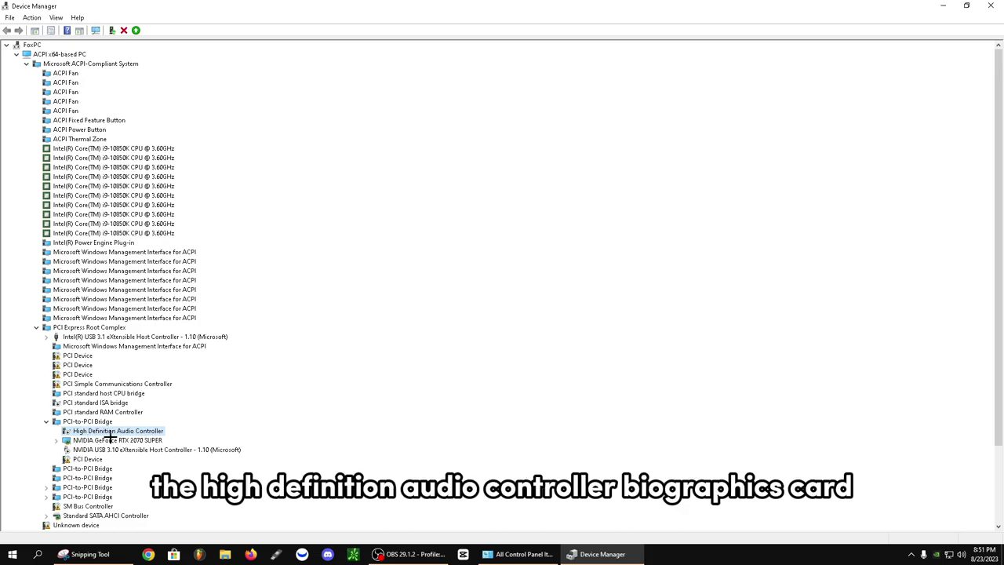
Confirm in Properties that the High Definition Audio Controller is disabled (Code 22)
right_click(130, 430)
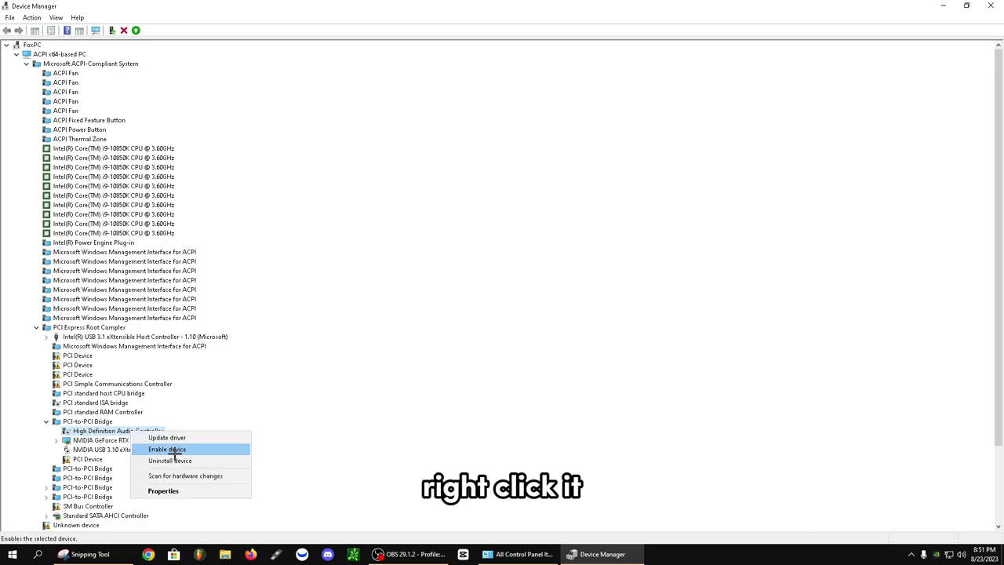
left_click(183, 490)
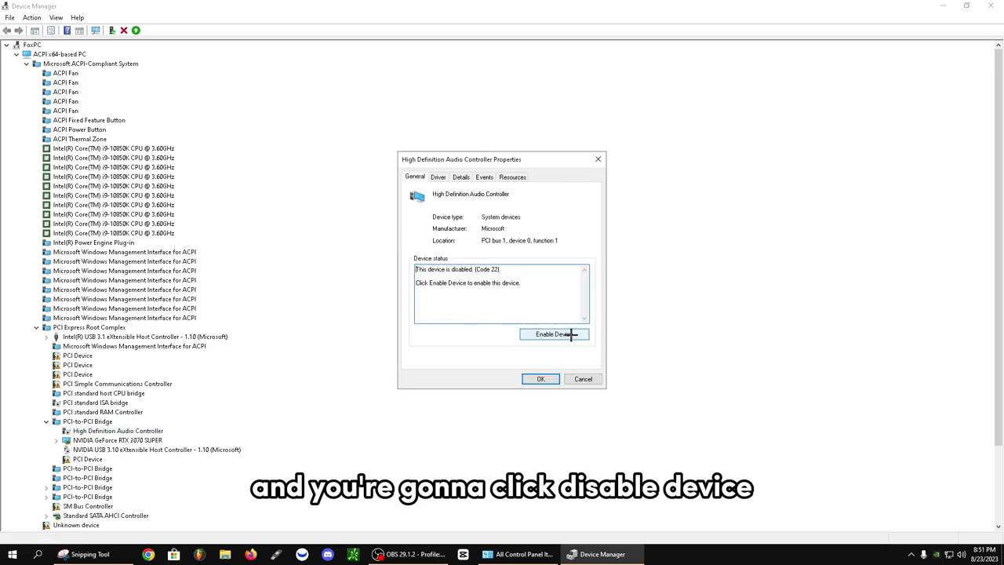
left_click(587, 378)
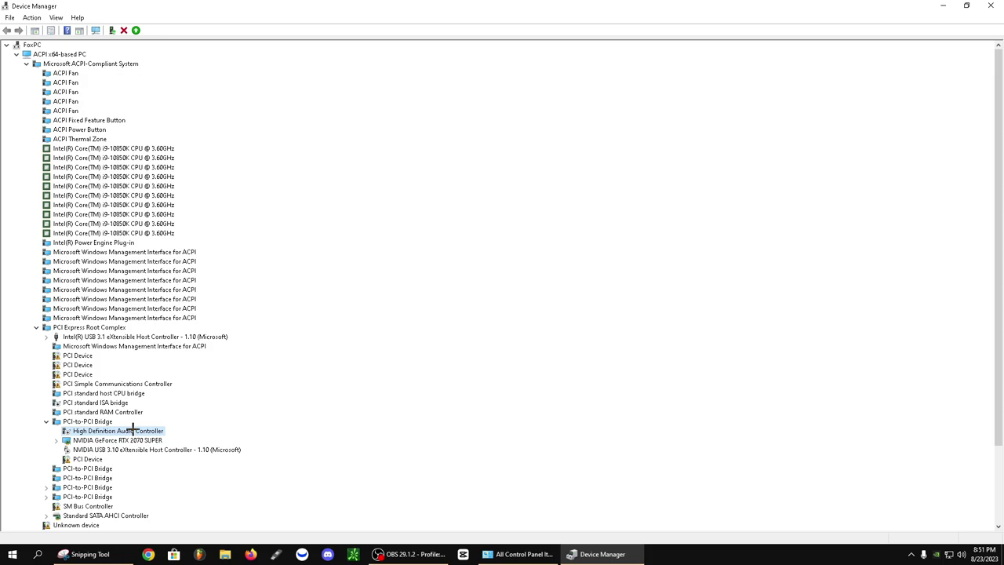
Check that the NVIDIA USB 3.10 host controller and audio controller both offer Enable device
left_click(122, 447)
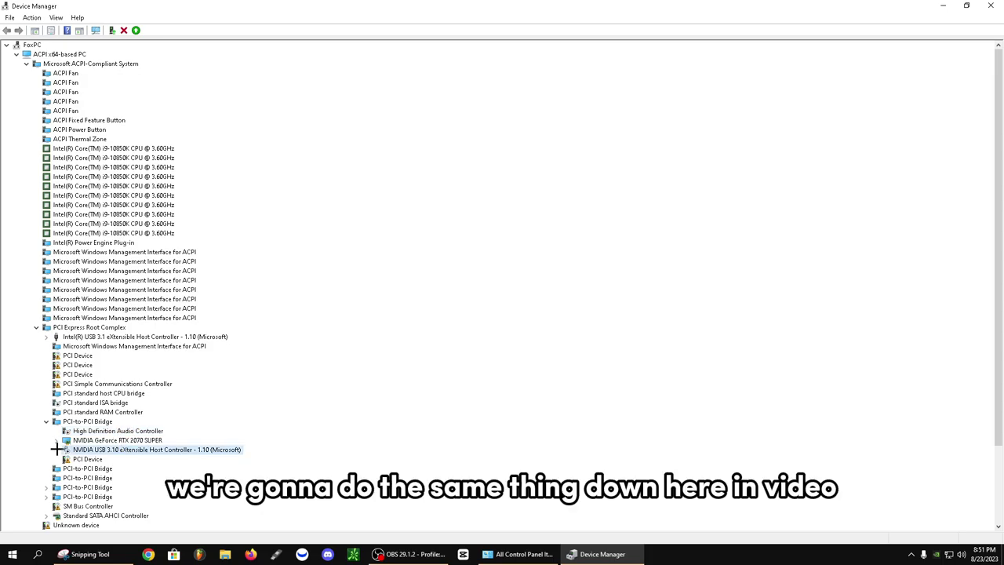
right_click(116, 449)
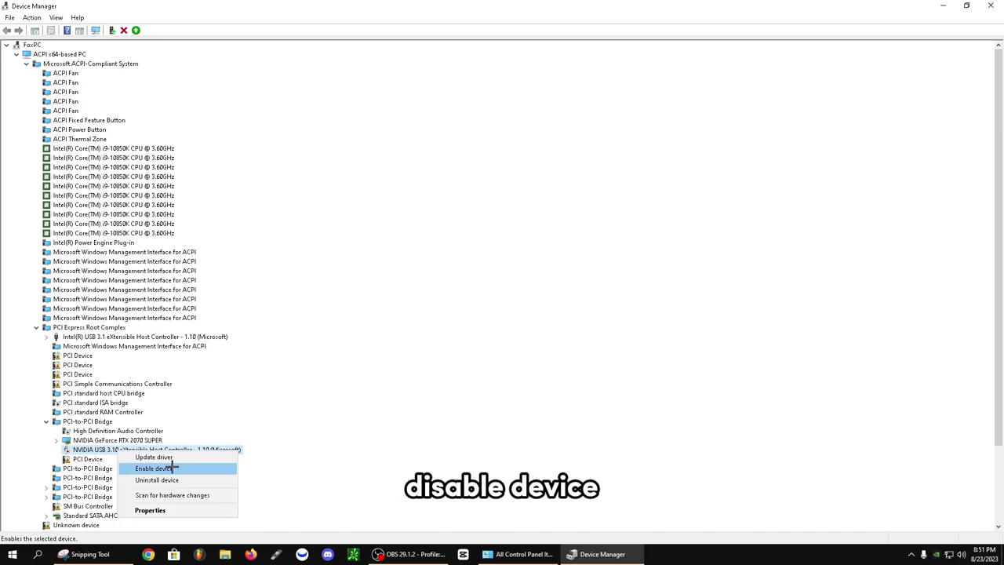
left_click(86, 451)
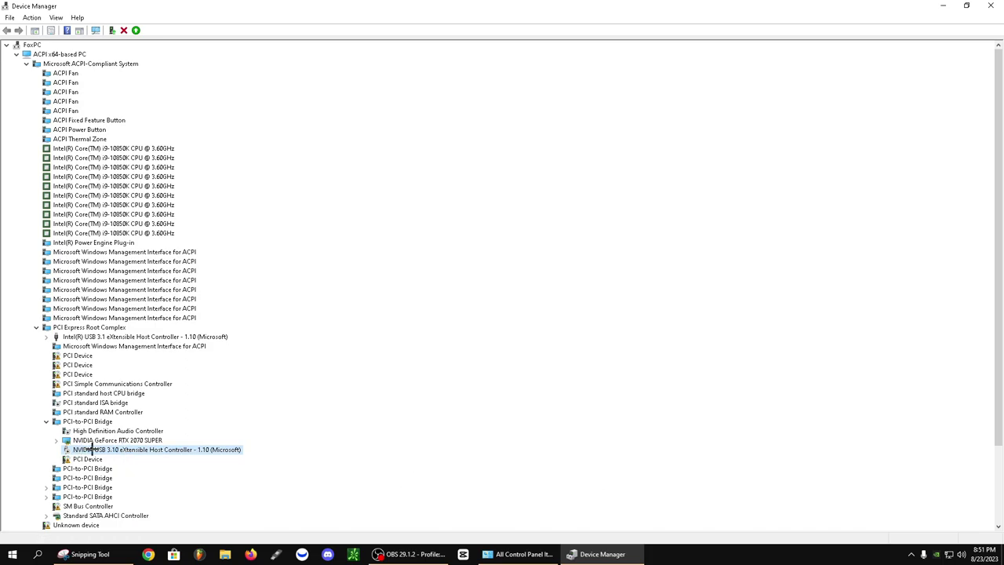
left_click(149, 430)
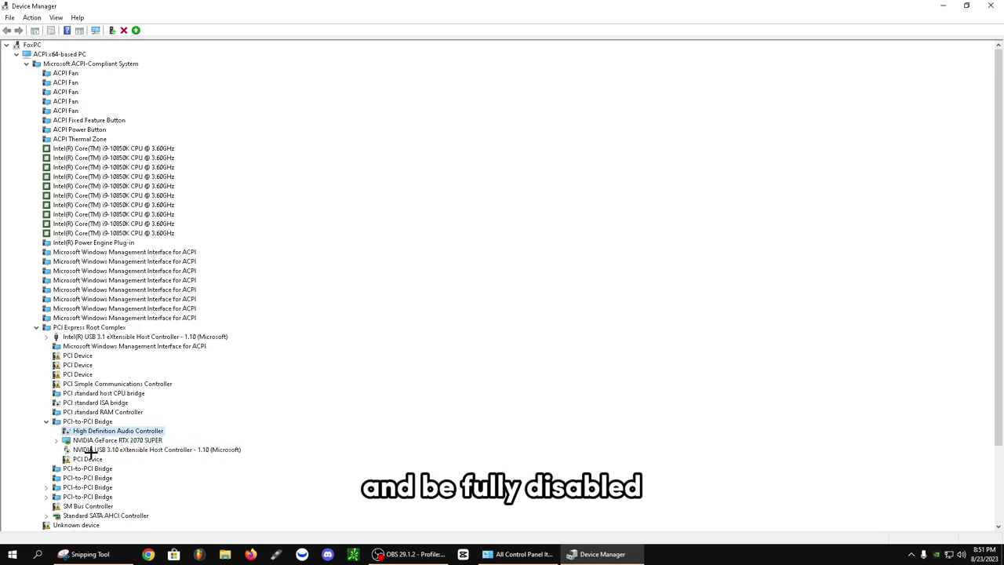
left_click(80, 449)
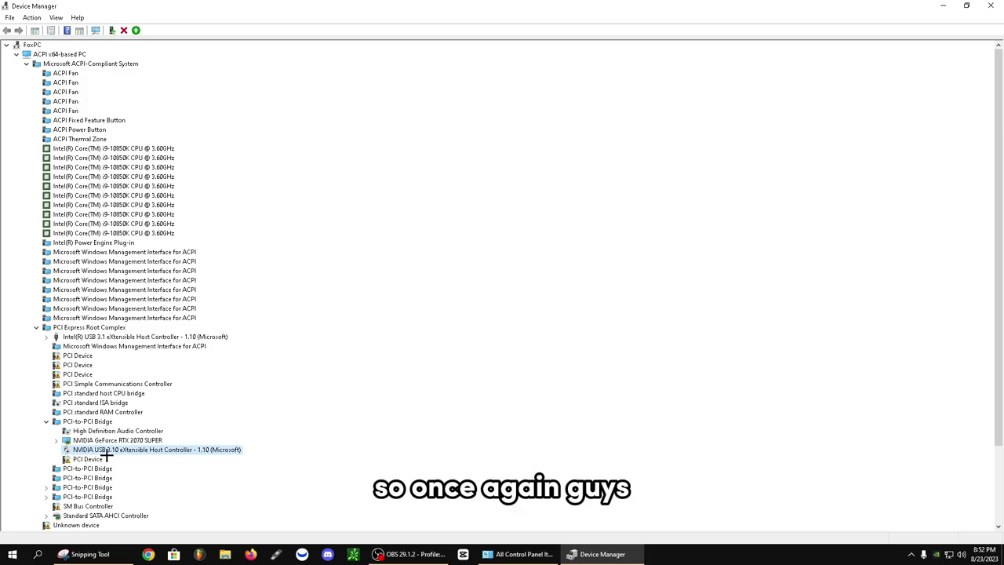
left_click(83, 431)
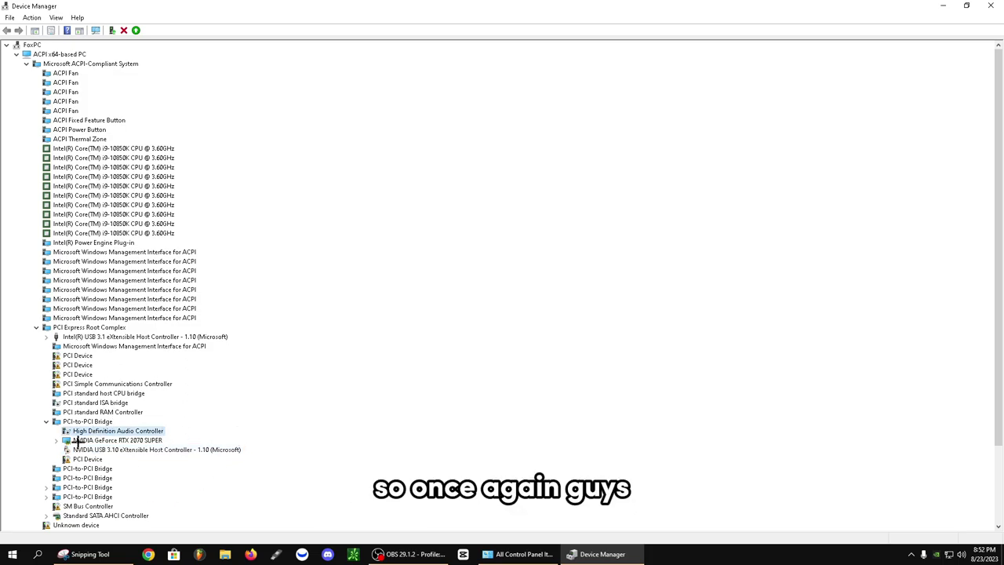
left_click(115, 450)
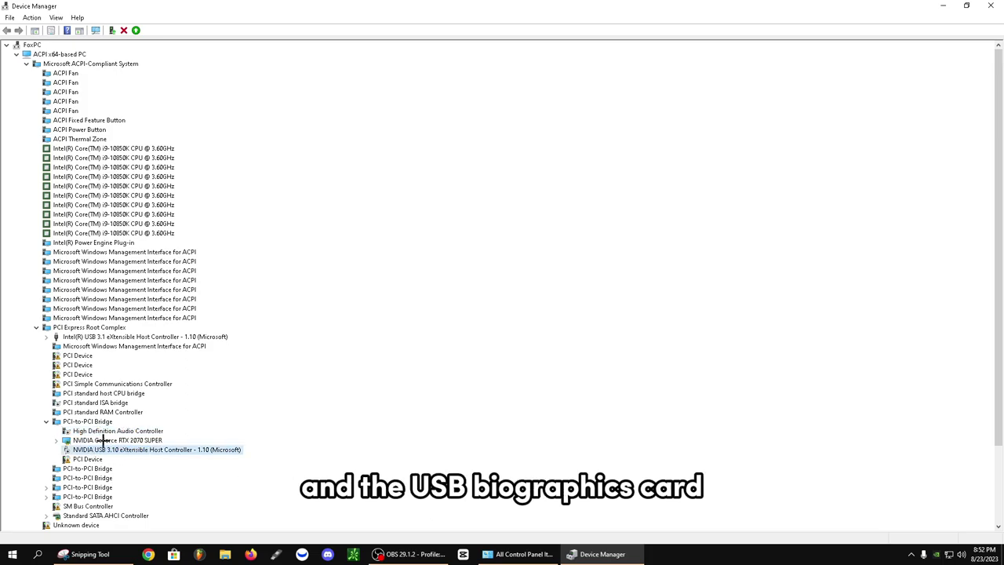
left_click(102, 440)
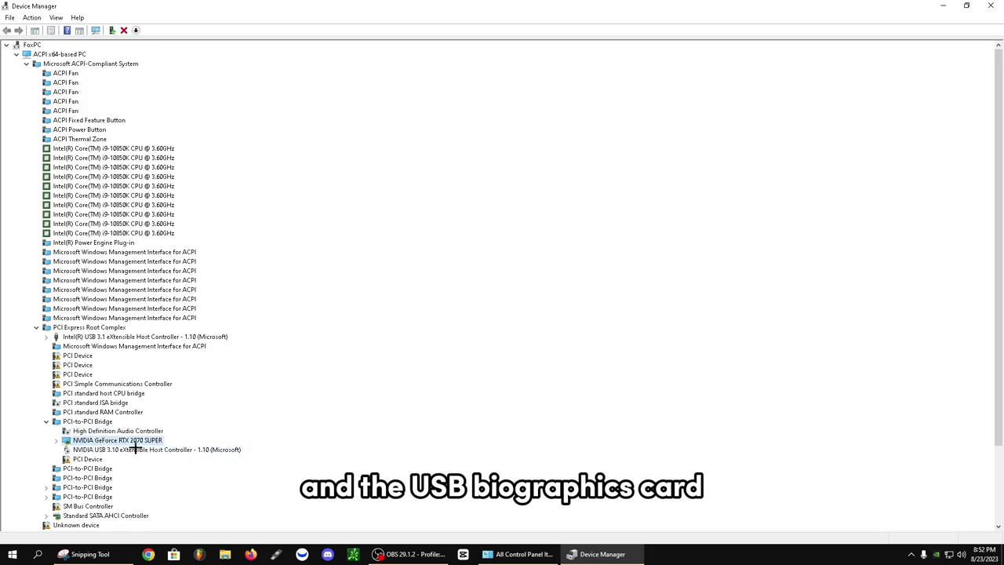
right_click(102, 431)
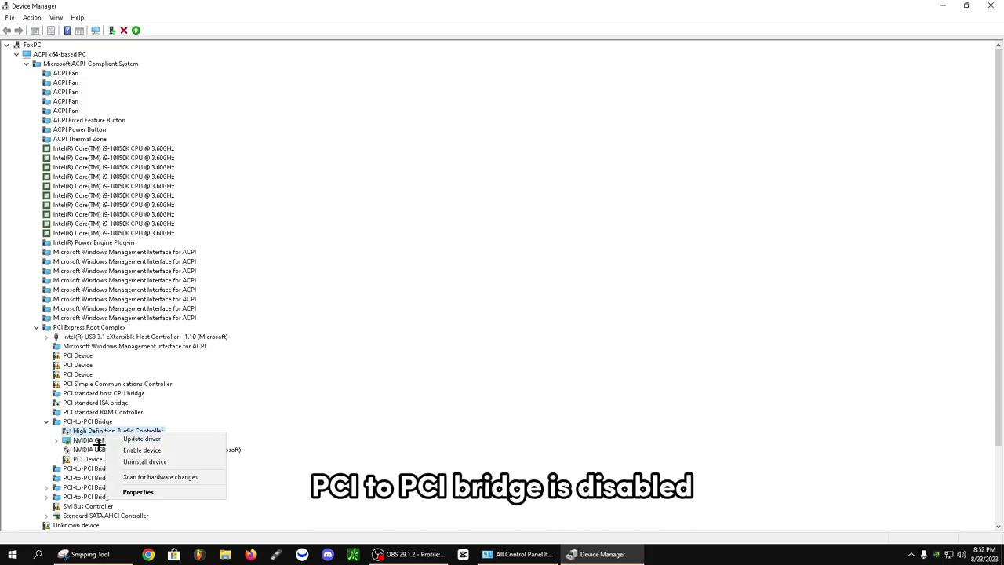
right_click(94, 431)
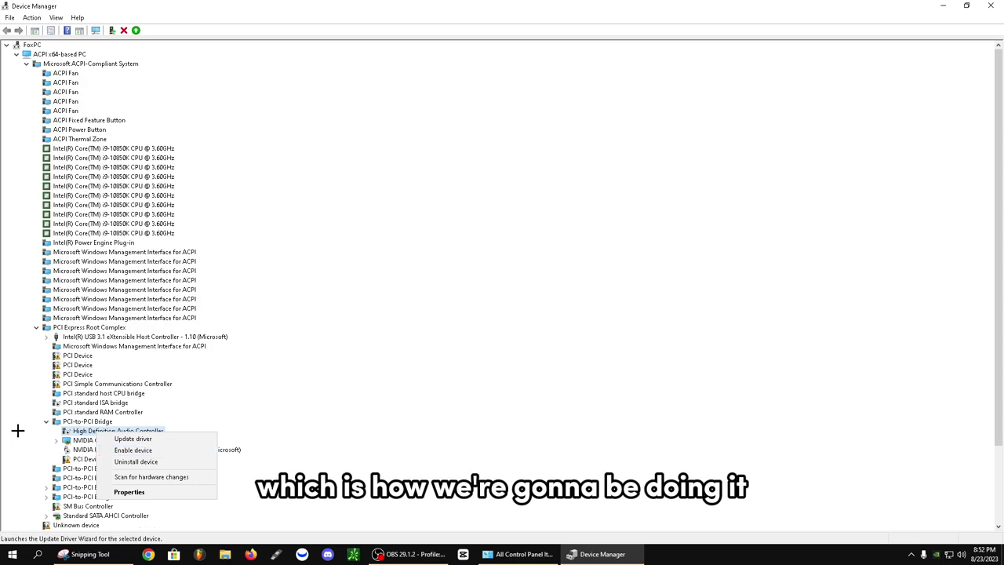
Switch the view back to Devices by type and expand System devices to browse its entries
key("r")
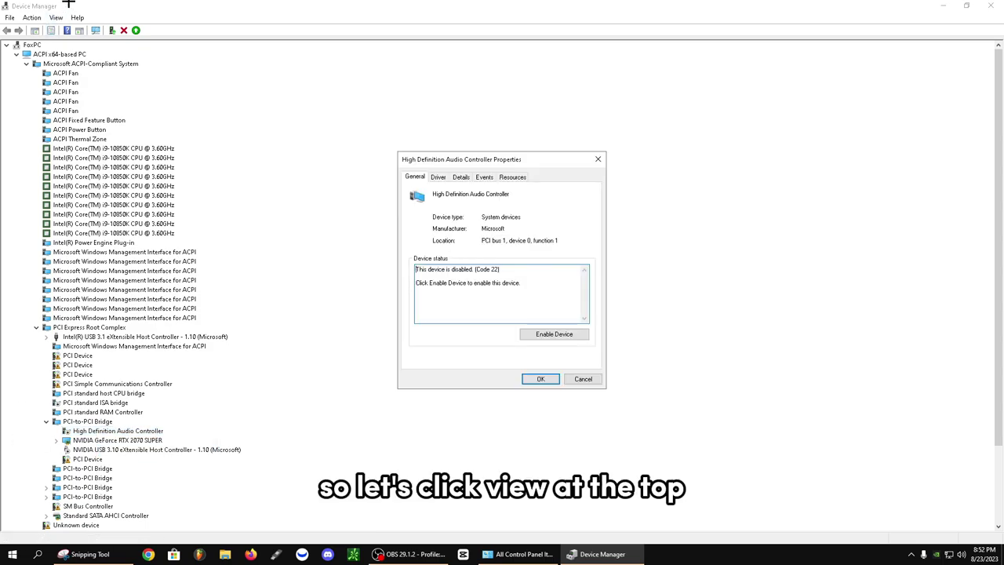
left_click(56, 18)
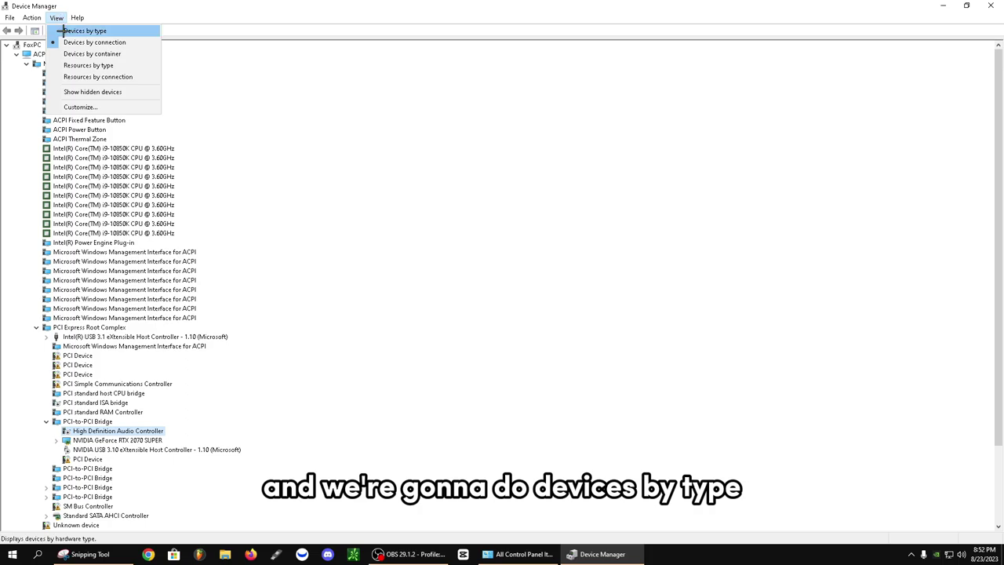
left_click(63, 31)
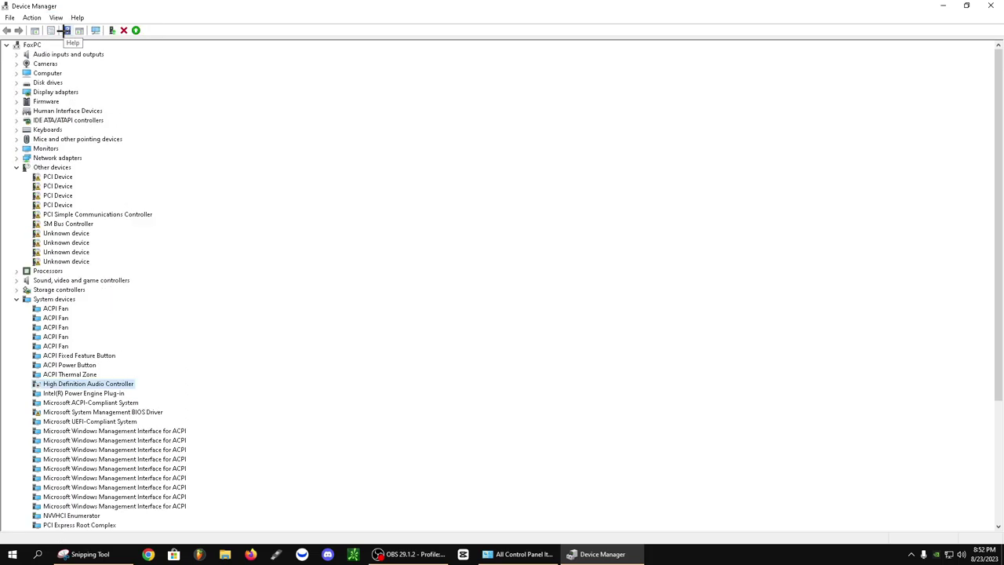
left_click(27, 299)
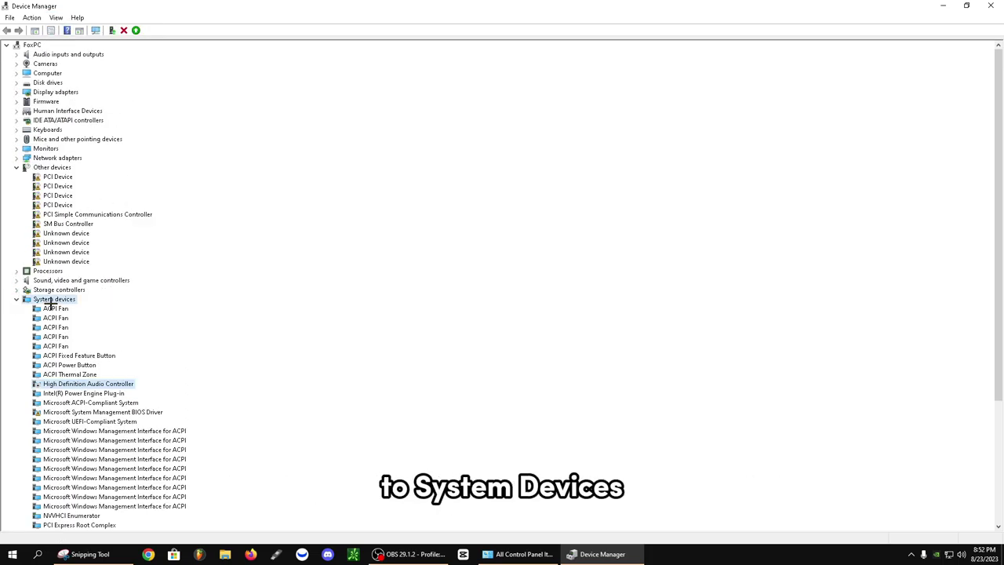
left_click(17, 301)
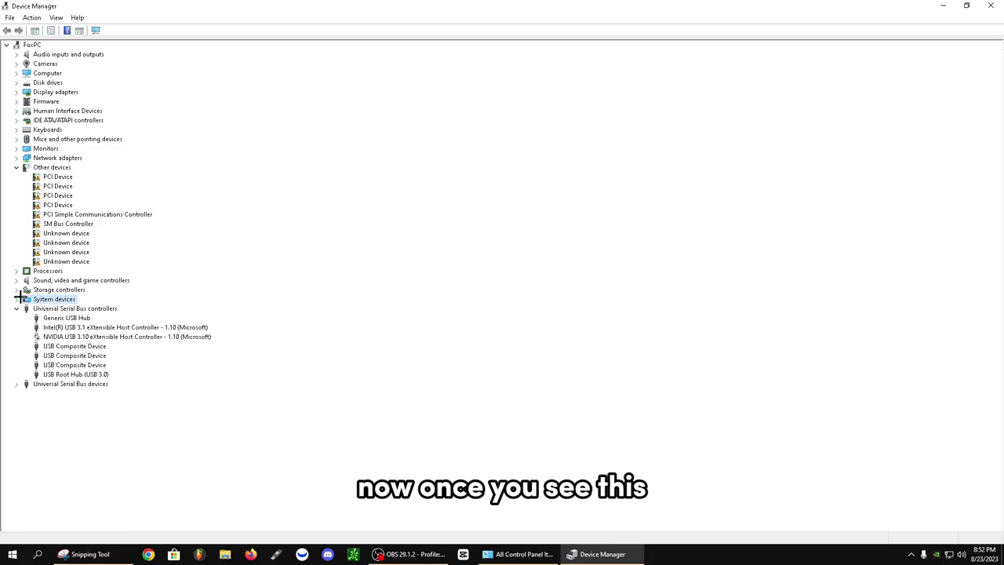
left_click(16, 299)
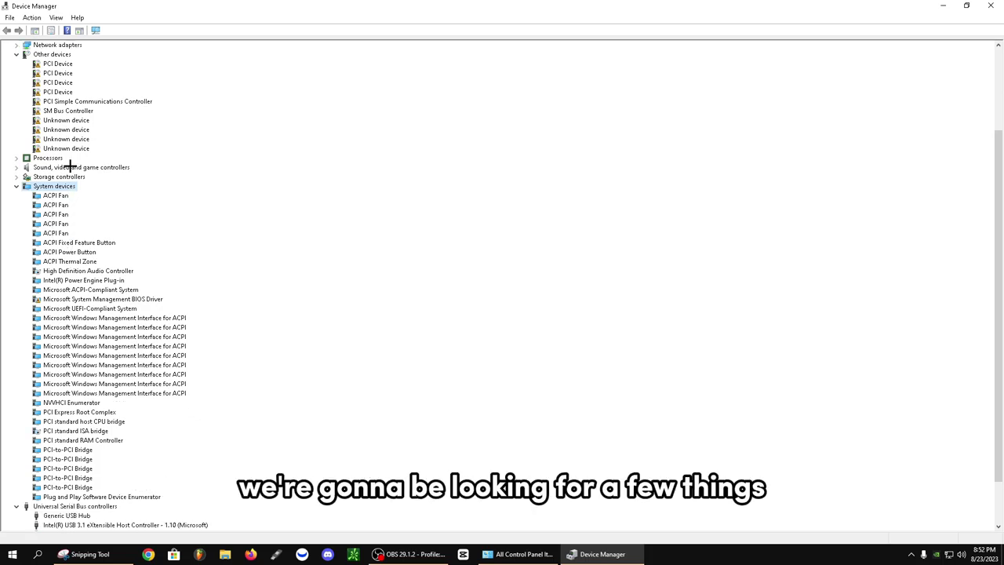
scroll(74, 175, "down", 1)
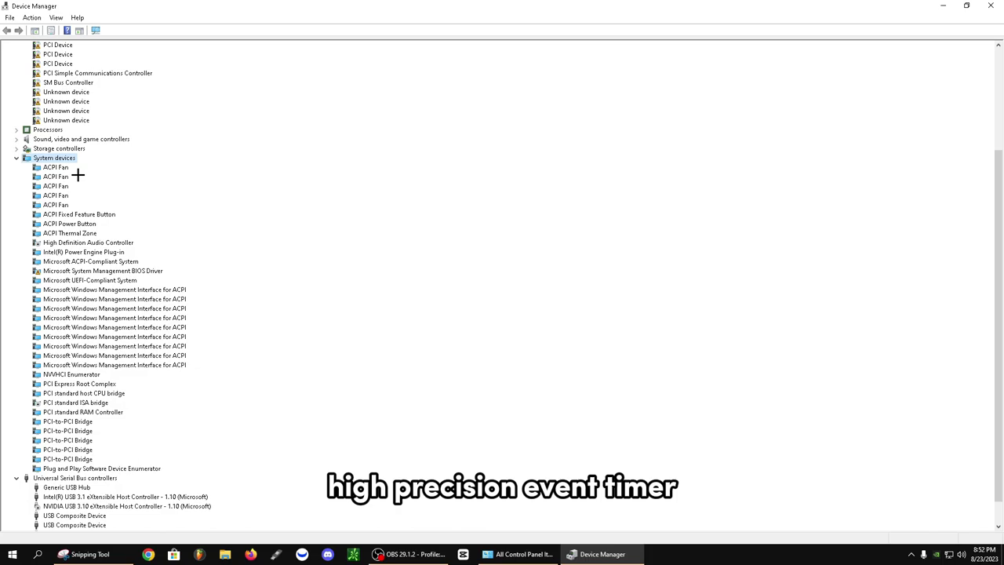
scroll(77, 176, "down", 1)
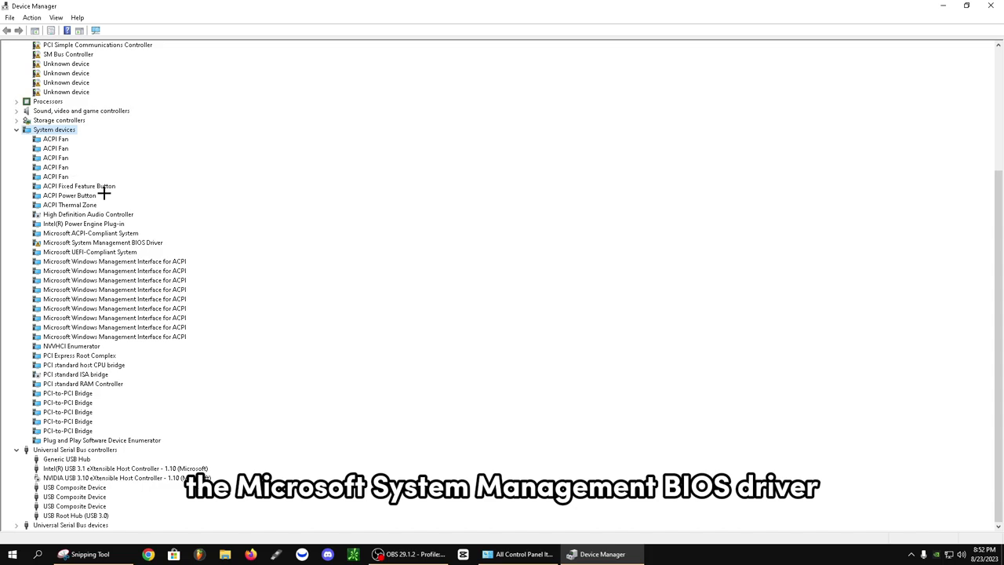
Disable the Microsoft System Management BIOS Driver and confirm with Yes
left_click(114, 243)
right_click(113, 243)
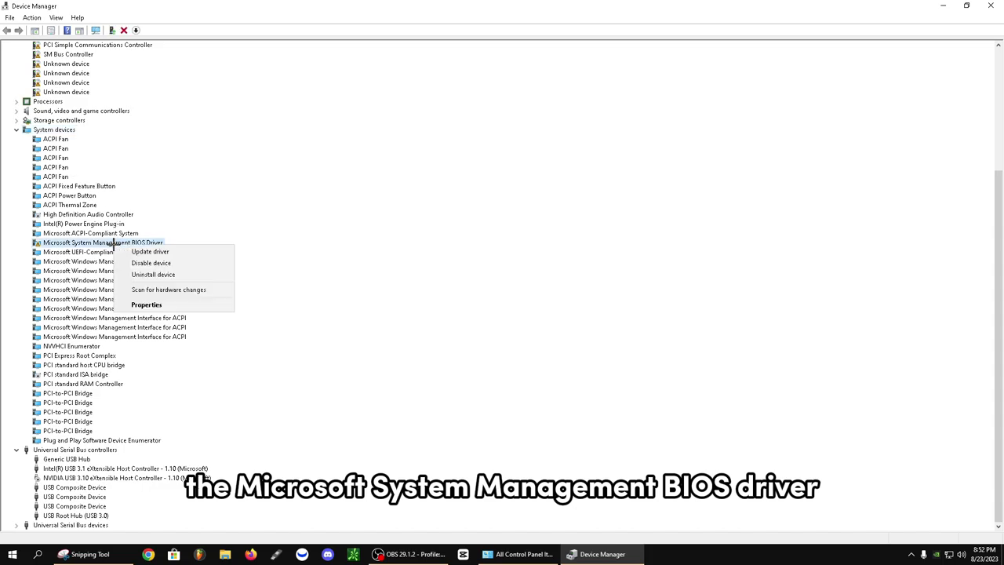
left_click(223, 262)
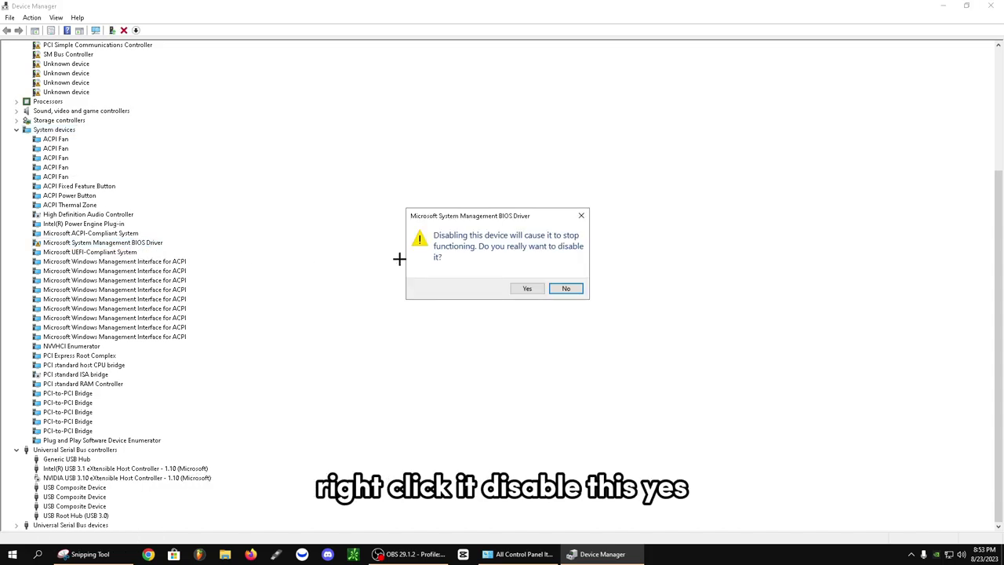
left_click(526, 288)
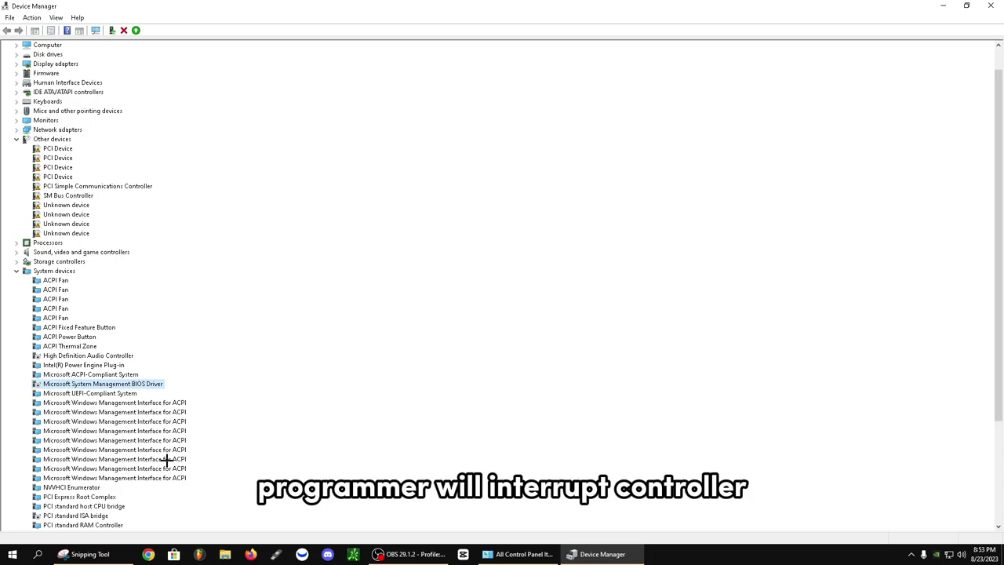
Scroll through the System devices list and restore Device Manager to a smaller window
scroll(166, 460, "down", 3)
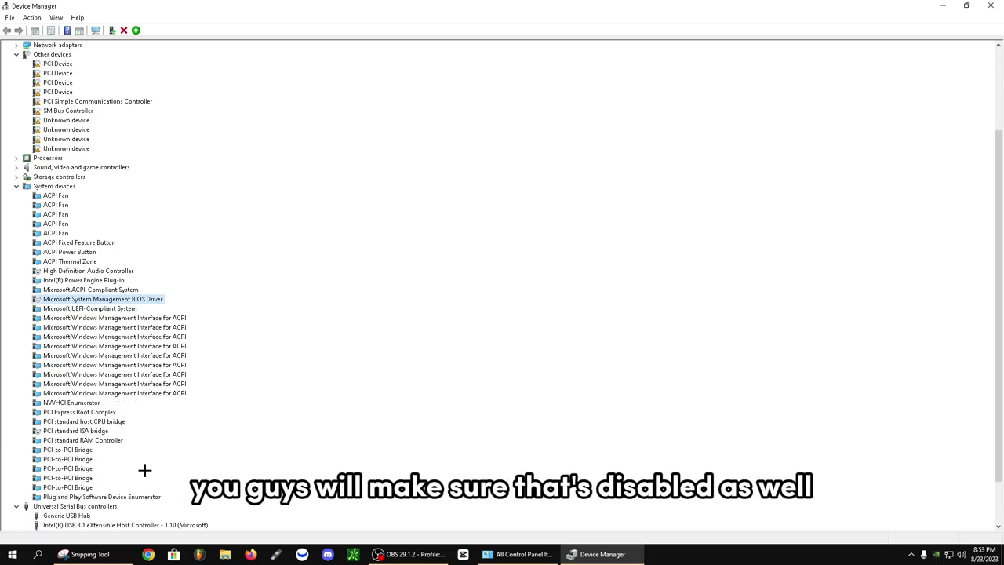
scroll(142, 470, "down", 2)
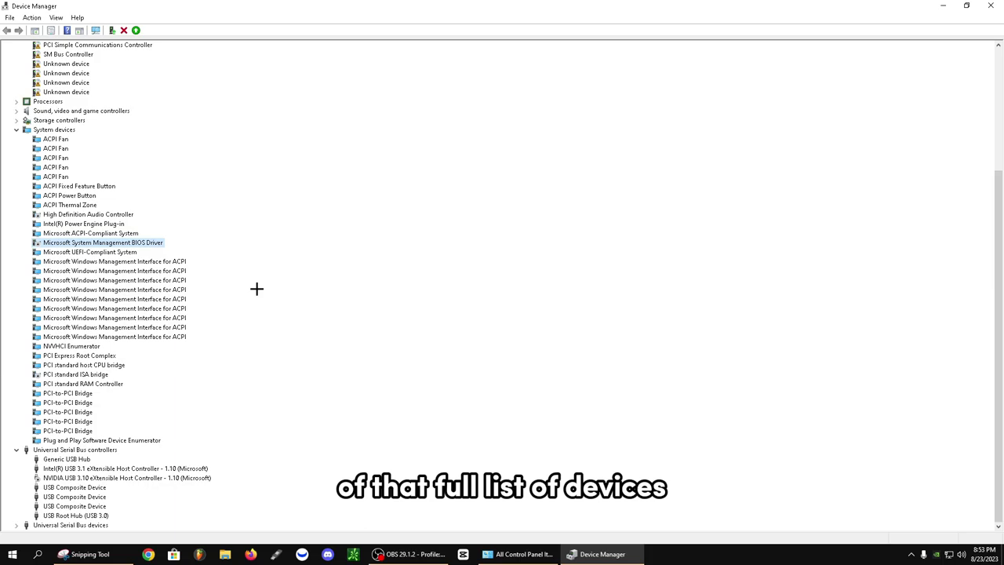
scroll(141, 220, "up", 1)
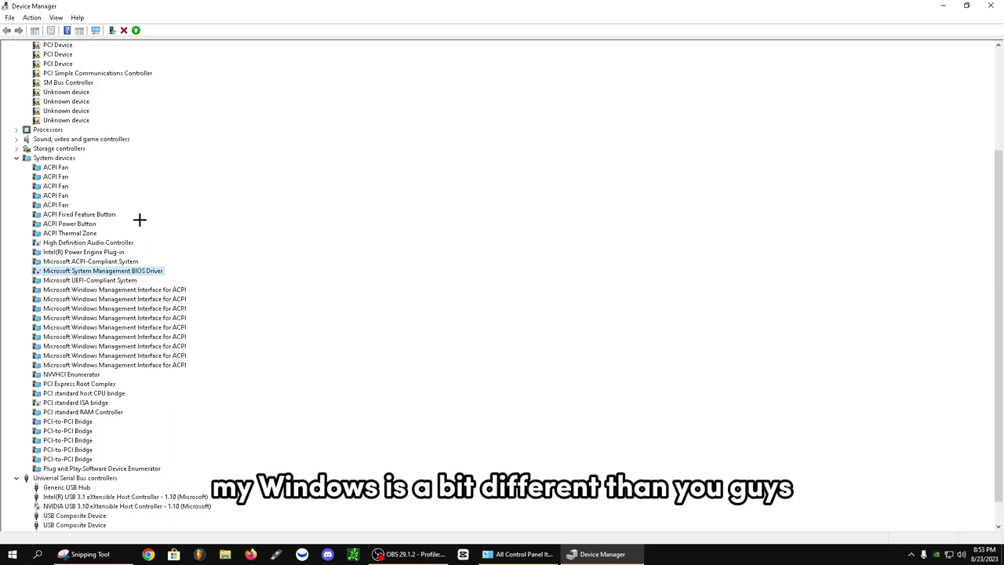
mouse_move(517, 7)
left_mouse_down()
mouse_move(512, 138)
mouse_move(533, 173)
mouse_move(518, 2)
left_mouse_up()
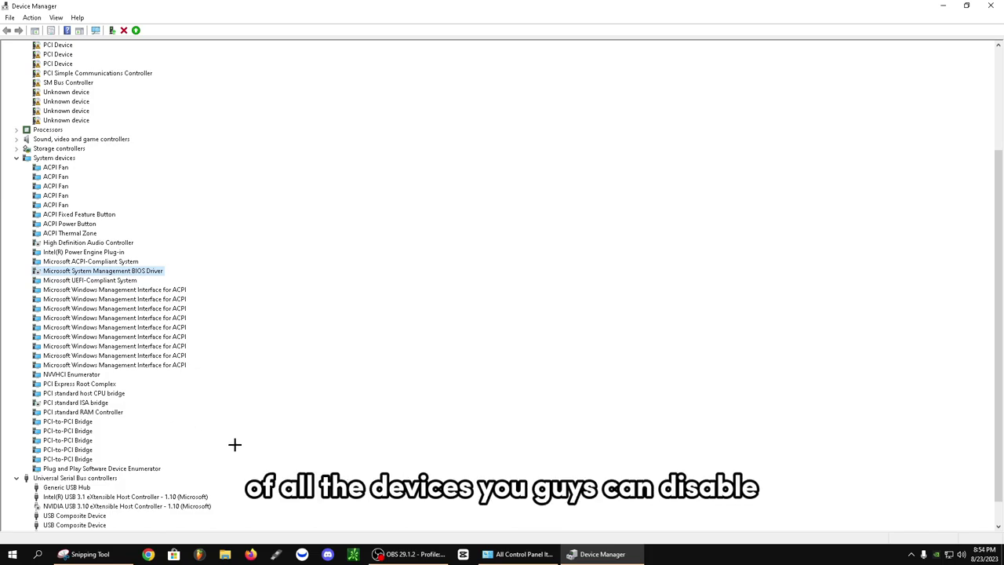
Cancel the audio controller's Properties, close Device Manager and Control Panel, and select the Device Cleanup FPS Pack folder
left_click(984, 6)
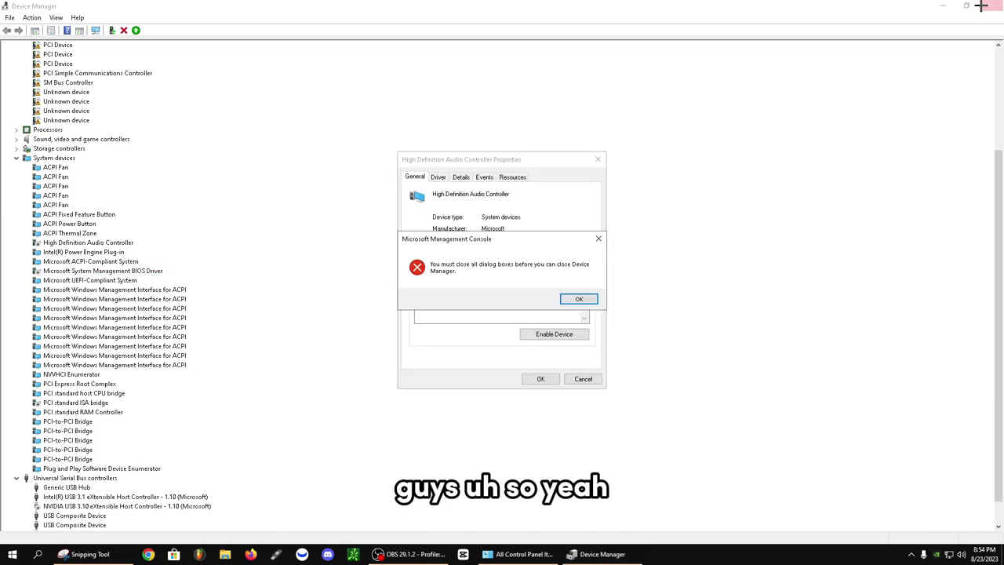
left_click(583, 299)
left_click(569, 380)
left_click(990, 7)
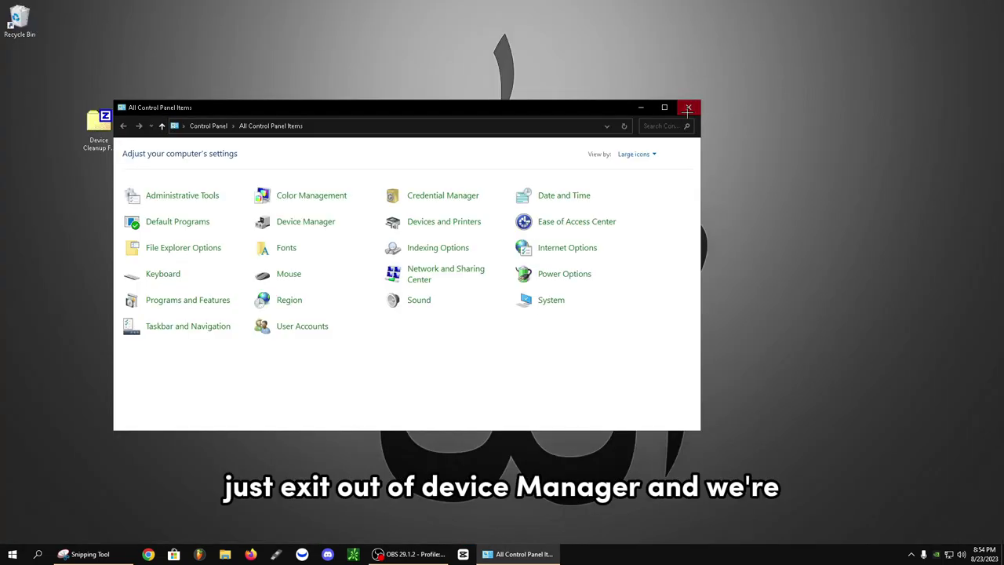
left_click(687, 108)
left_click(139, 129)
Open the Device Cleanup FPS Pack folder and run DeviceCleanup.exe as administrator
left_click_drag(140, 129, 258, 187)
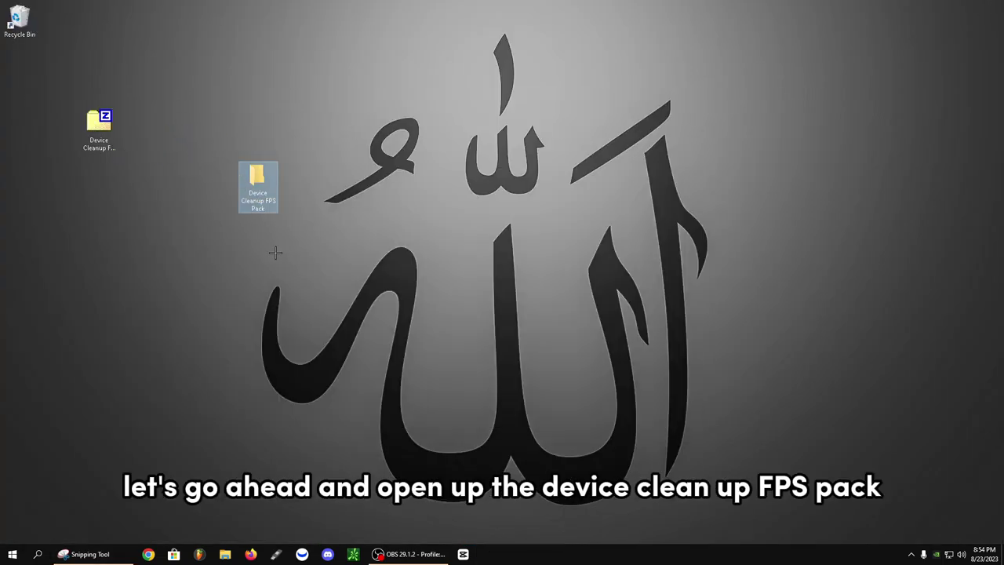
double_click(257, 184)
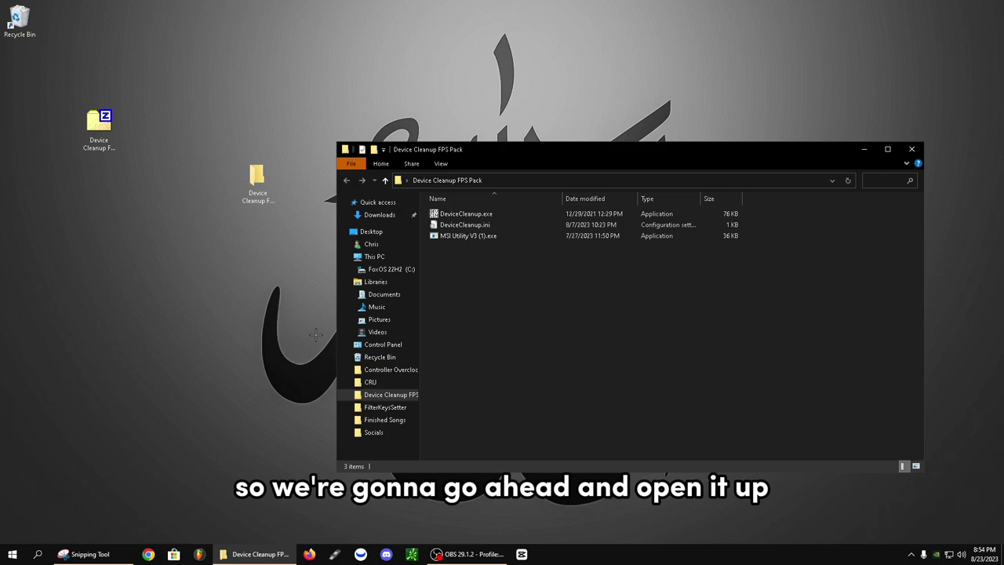
left_click(462, 213)
right_click(476, 210)
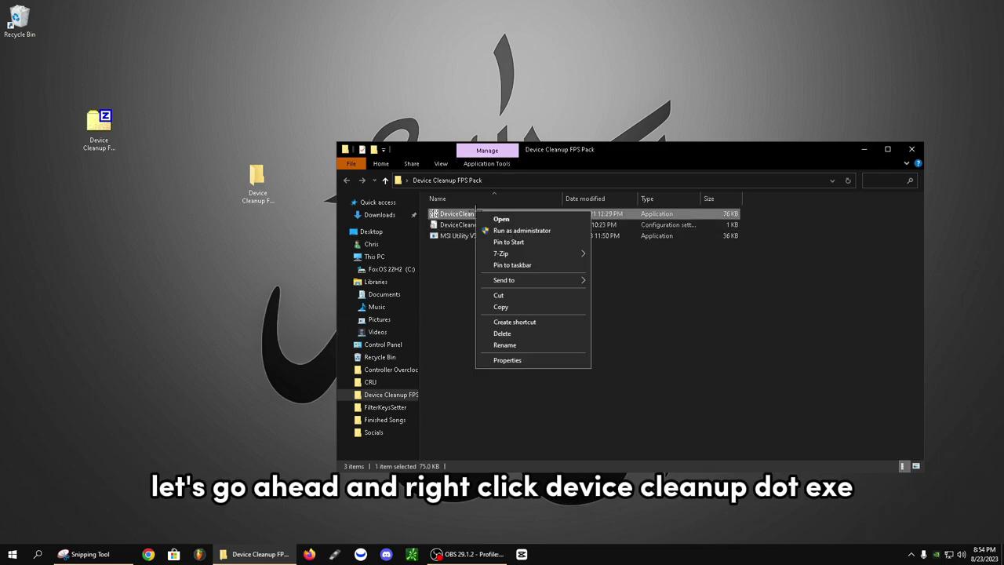
left_click(485, 229)
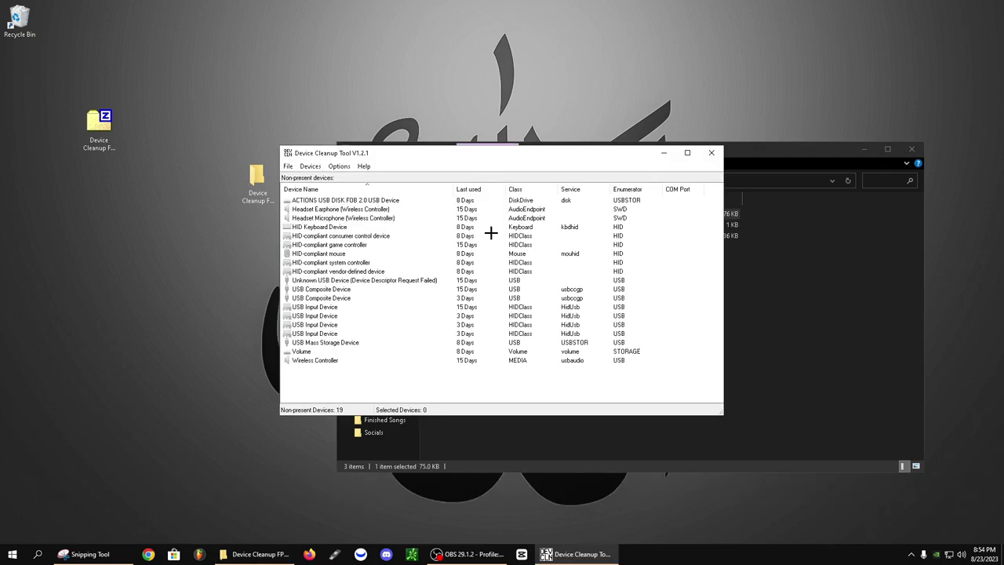
Select all 19 non-present devices and remove them
left_click(305, 166)
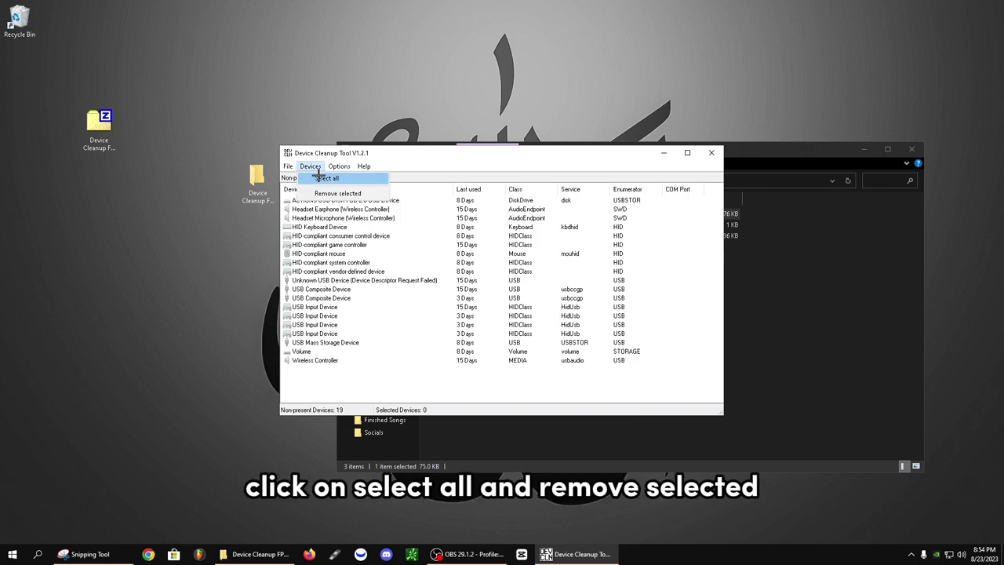
left_click(318, 177)
left_click(310, 166)
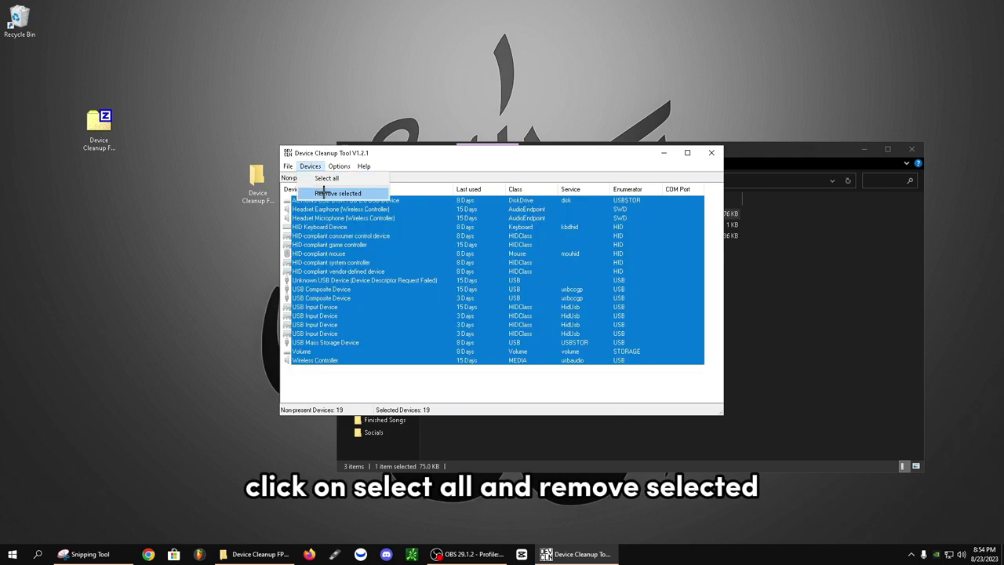
left_click(324, 193)
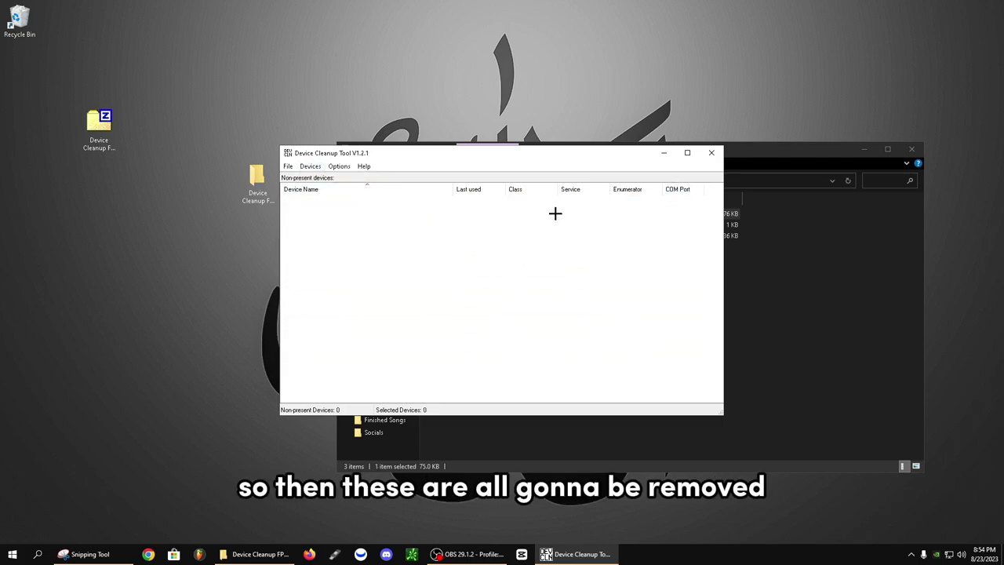
Run MSI Utility V3 as administrator and apply MSI mode for the NVIDIA GeForce RTX 2070 SUPER
left_click(712, 152)
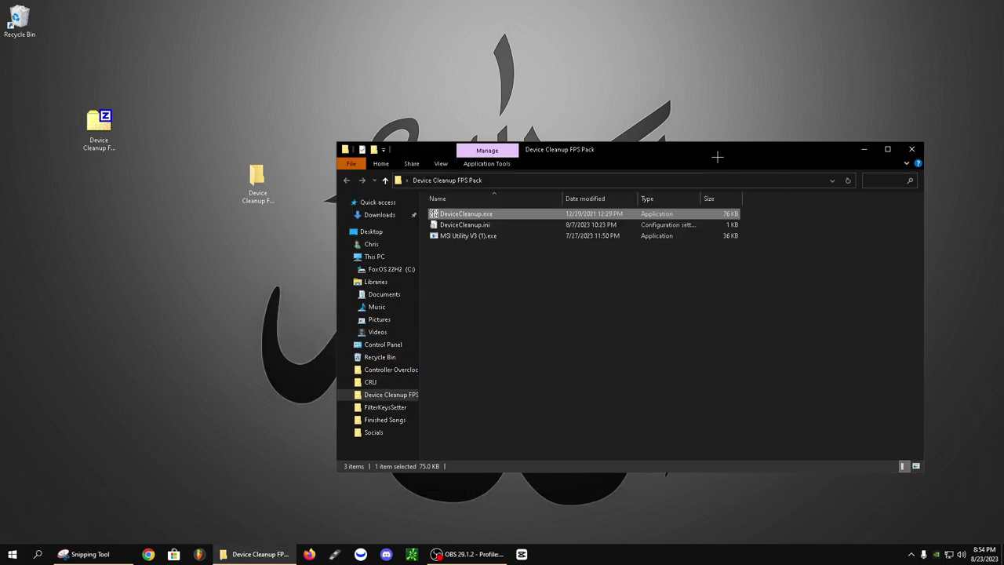
left_click(455, 235)
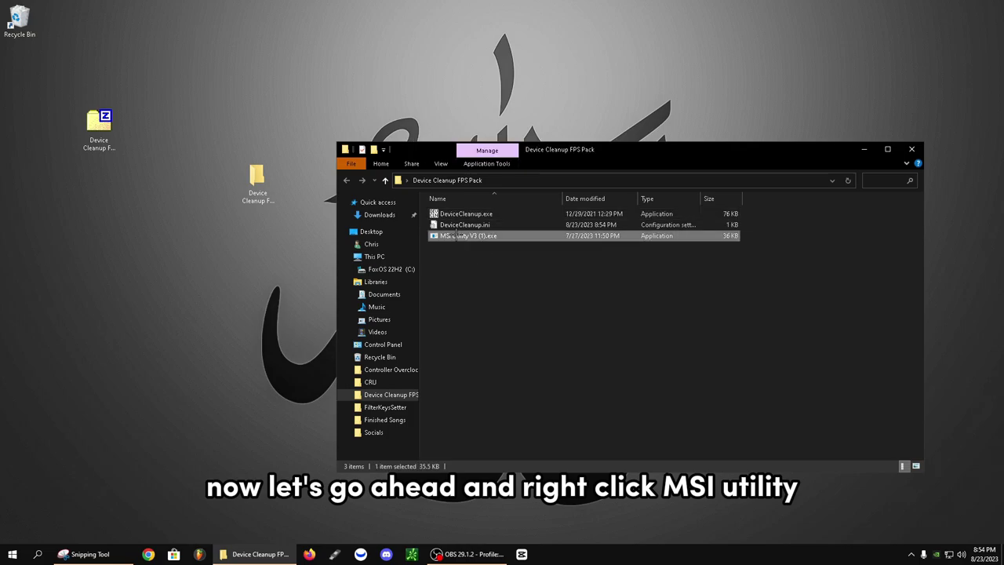
right_click(457, 235)
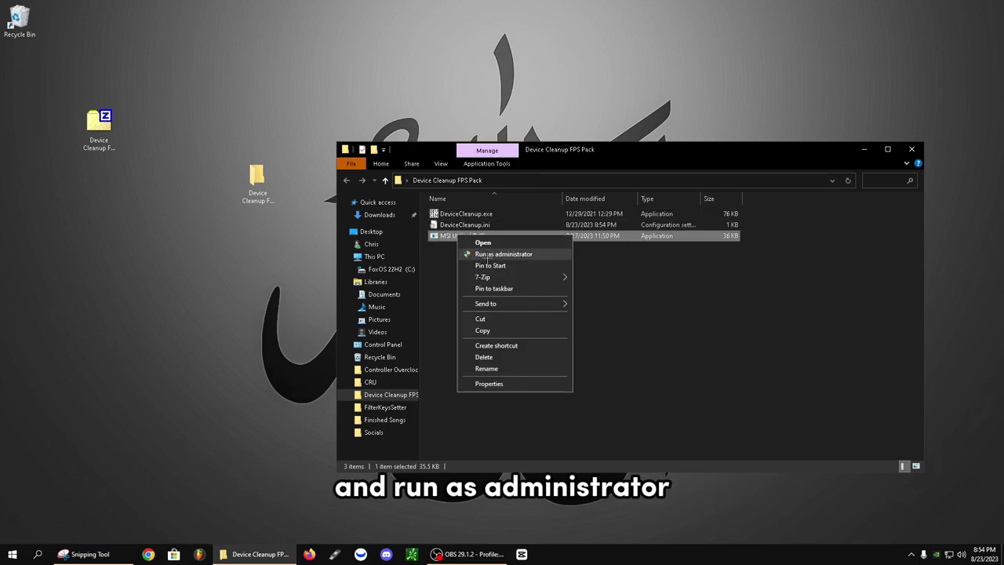
left_click(482, 254)
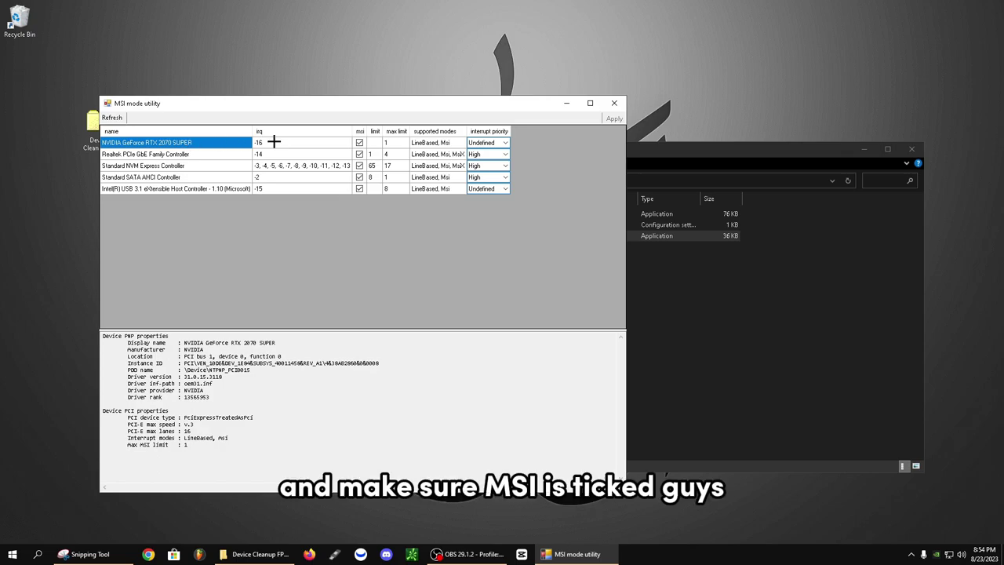
left_click(359, 142)
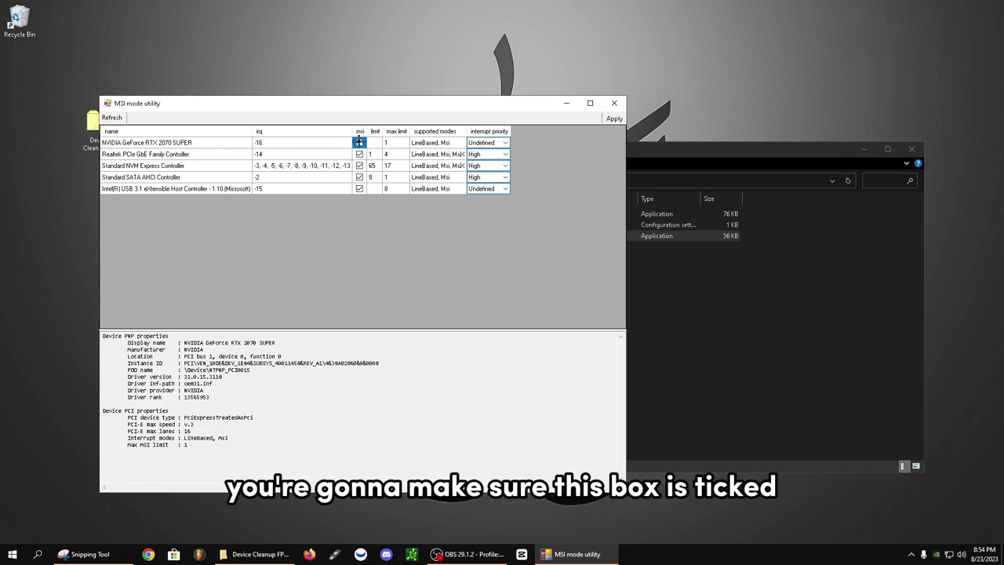
left_click(613, 118)
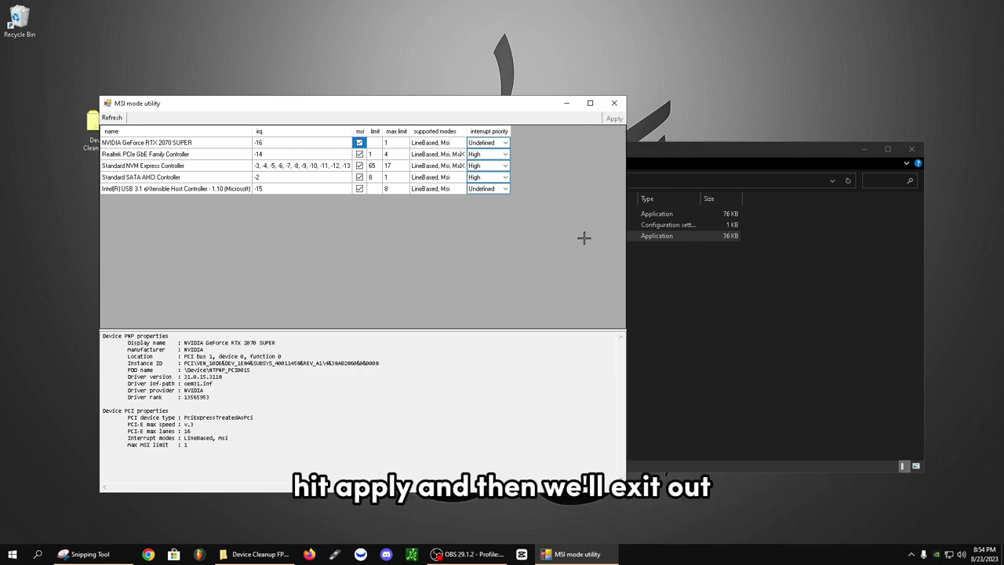
Close the MSI mode utility and the Device Cleanup FPS Pack folder window
left_click(614, 103)
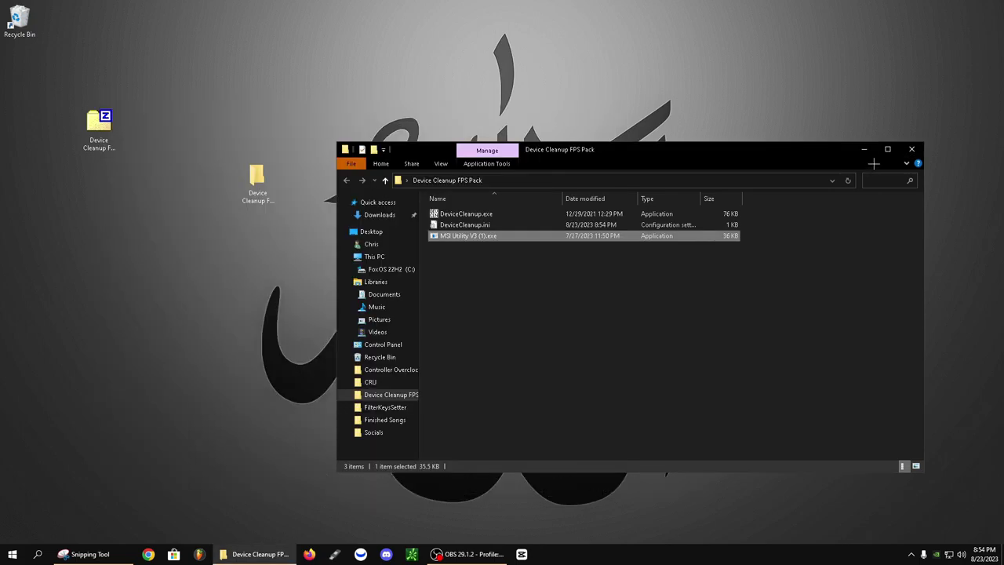
left_click(910, 149)
left_click_drag(905, 152, 673, 122)
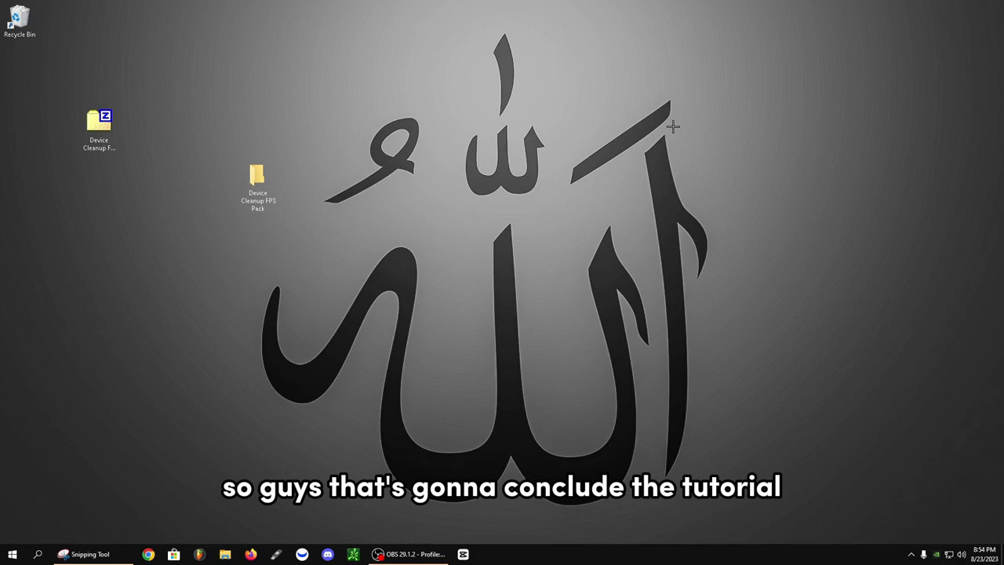